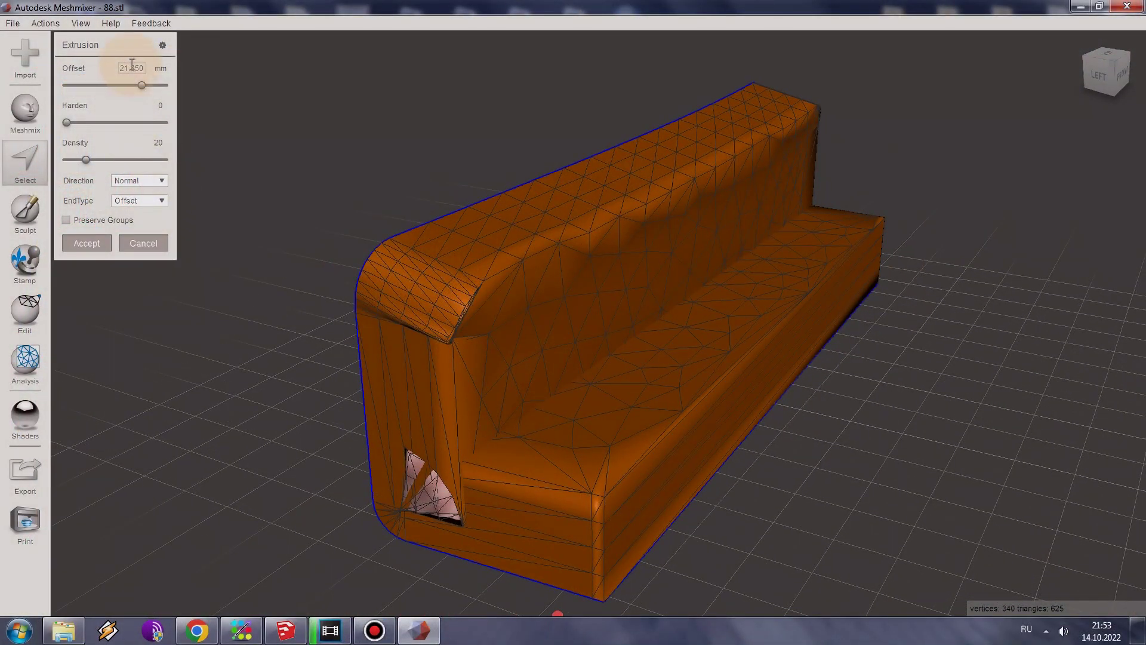
# Lower the Meshmixer extrusion offset to about 4.17 mm for a thin L-shaped wall.
pyautogui.moveTo(143, 86); pyautogui.dragTo(116, 92)
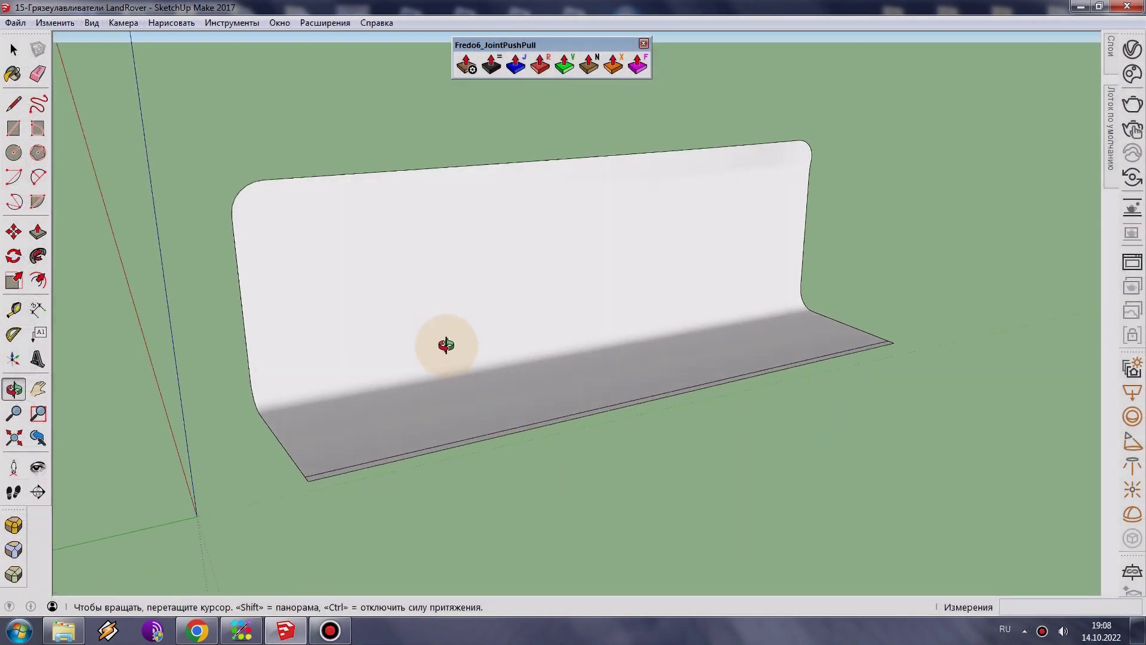
# Orbit around the thin L-shaped panel to a frontal view.
pyautogui.moveTo(414, 337)
pyautogui.mouseDown()
pyautogui.moveTo(657, 350)
pyautogui.moveTo(729, 376)
pyautogui.moveTo(668, 402)
pyautogui.moveTo(652, 422)
pyautogui.moveTo(584, 418)
pyautogui.moveTo(507, 439)
pyautogui.moveTo(205, 332)
pyautogui.mouseUp()
pyautogui.press('space')
pyautogui.moveTo(205, 332)
pyautogui.mouseDown(button='middle')
pyautogui.moveTo(409, 340)
pyautogui.moveTo(537, 269)
pyautogui.moveTo(576, 228)
pyautogui.mouseUp(button='middle')
pyautogui.press('o')
pyautogui.moveTo(576, 229)
pyautogui.mouseDown()
pyautogui.moveTo(642, 209)
pyautogui.moveTo(768, 281)
pyautogui.moveTo(720, 306)
pyautogui.moveTo(327, 332)
pyautogui.moveTo(401, 302)
pyautogui.moveTo(245, 352)
pyautogui.mouseUp()
pyautogui.press('space')
pyautogui.moveTo(245, 352); pyautogui.dragTo(472, 353, button='middle')
# Select the L-shaped panel and add its remaining faces to the selection.
pyautogui.click(445, 350)
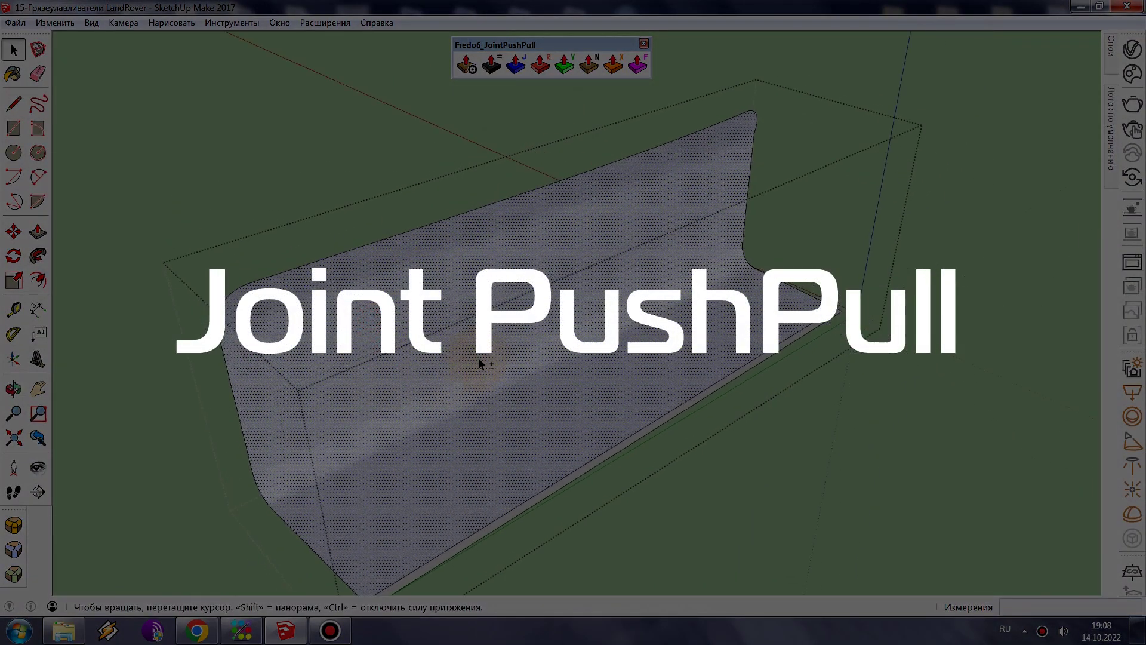
pyautogui.scroll(3, 480, 543)
pyautogui.click(490, 541)
pyautogui.keyDown('shift'); pyautogui.click(495, 543); pyautogui.keyUp('shift')
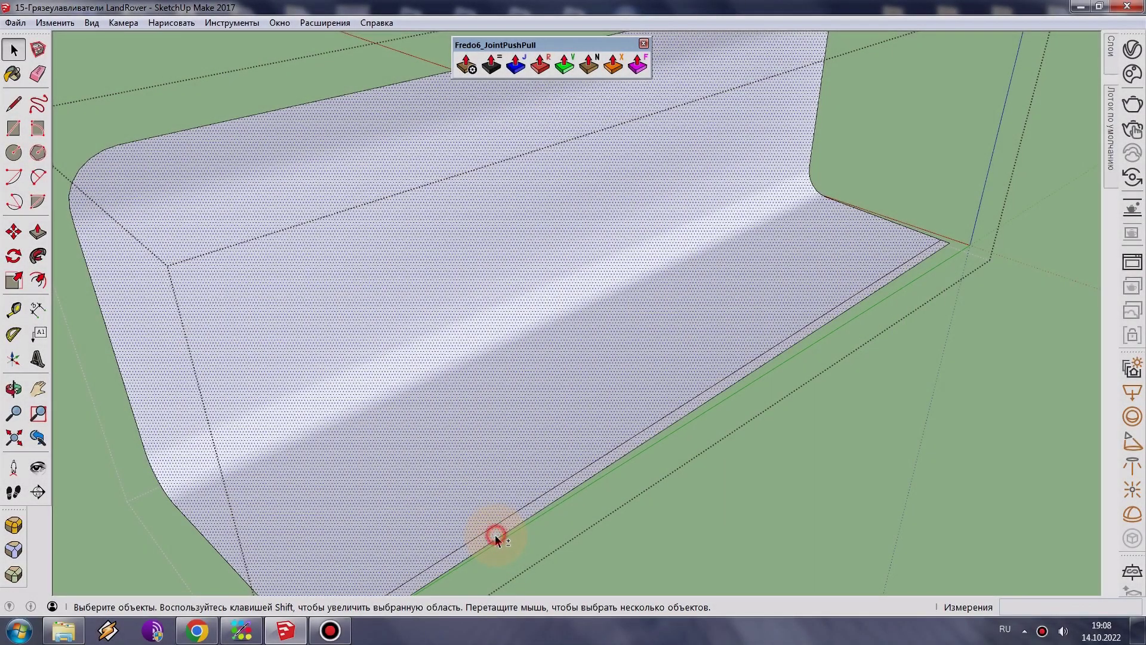
pyautogui.scroll(-3, 496, 535)
pyautogui.moveTo(457, 485)
pyautogui.mouseDown(button='middle')
pyautogui.moveTo(496, 434)
pyautogui.moveTo(399, 366)
pyautogui.mouseUp(button='middle')
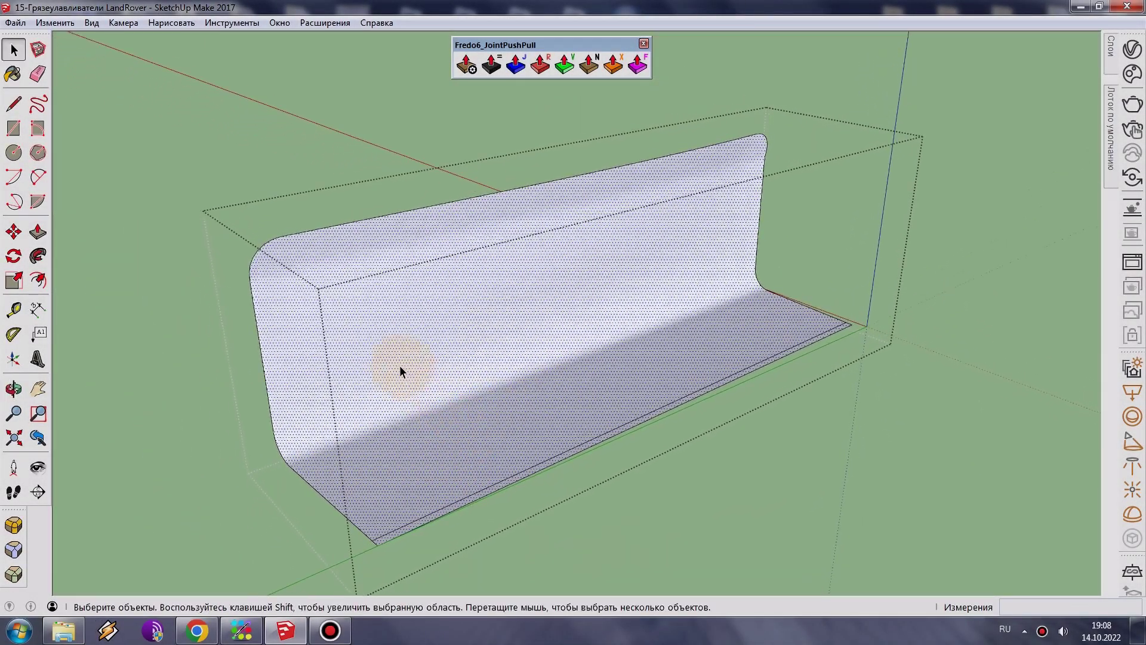
pyautogui.scroll(2, 519, 184)
pyautogui.click(516, 63)
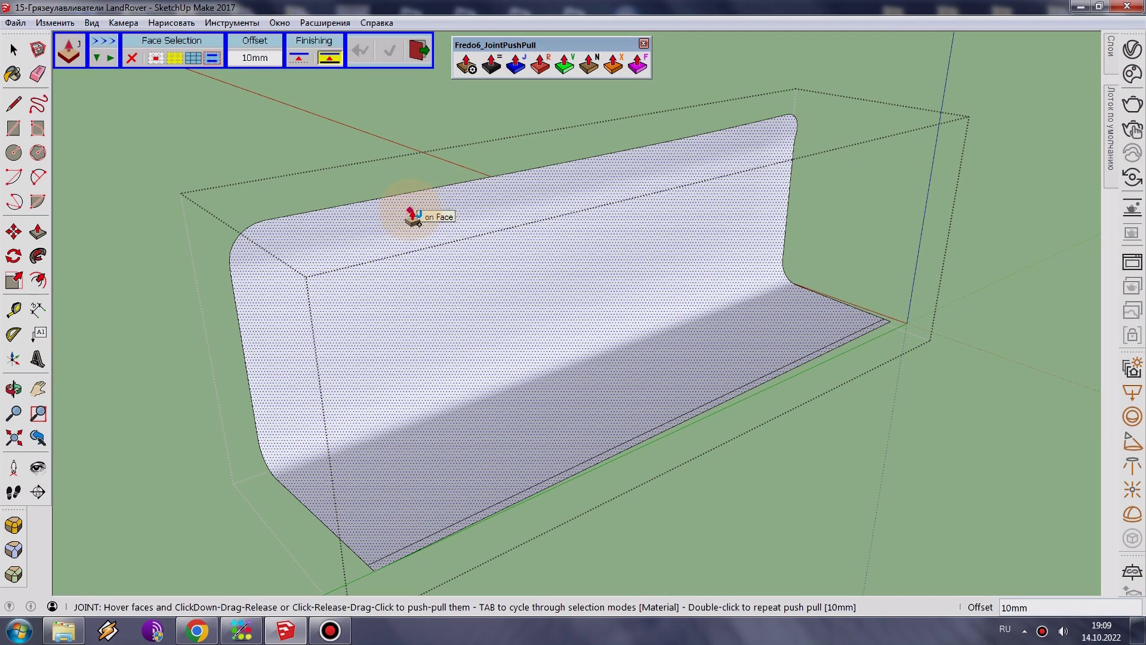
pyautogui.moveTo(410, 210); pyautogui.dragTo(433, 228)
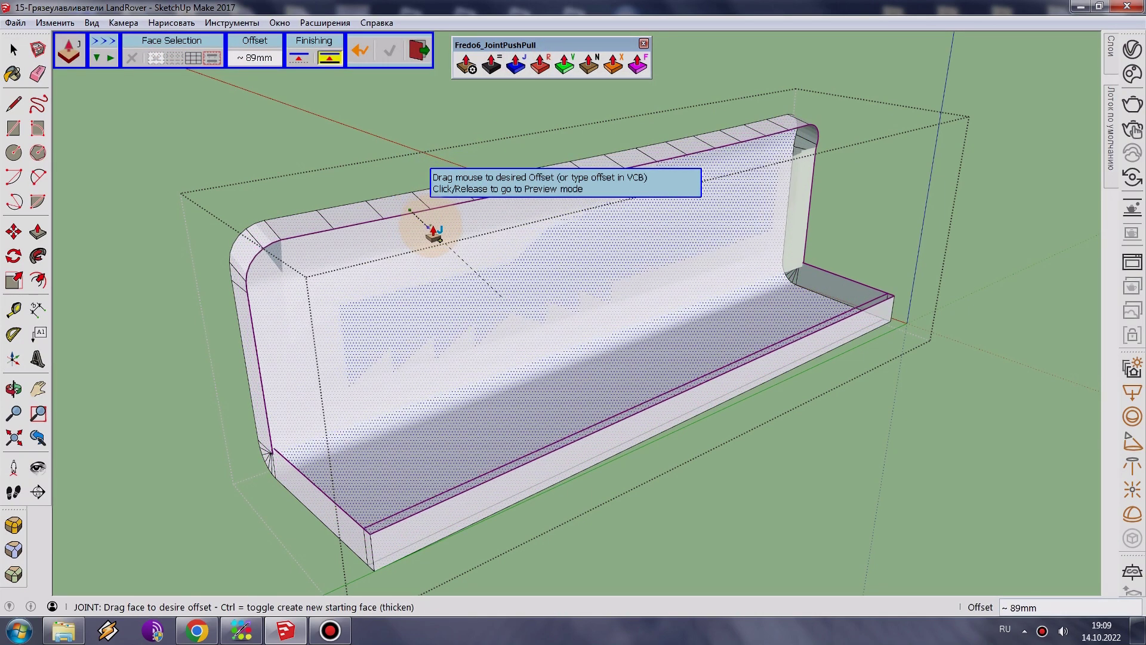
pyautogui.write('20')
pyautogui.press('Return')
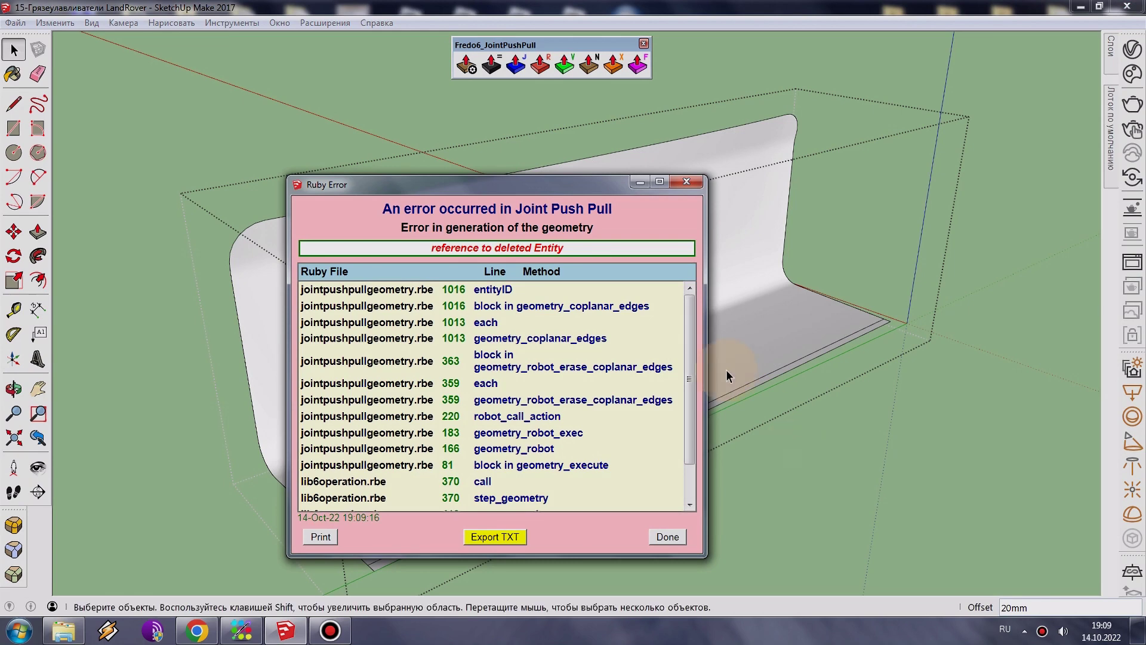
pyautogui.moveTo(526, 186)
pyautogui.mouseDown()
pyautogui.moveTo(733, 167)
pyautogui.moveTo(772, 133)
pyautogui.mouseUp()
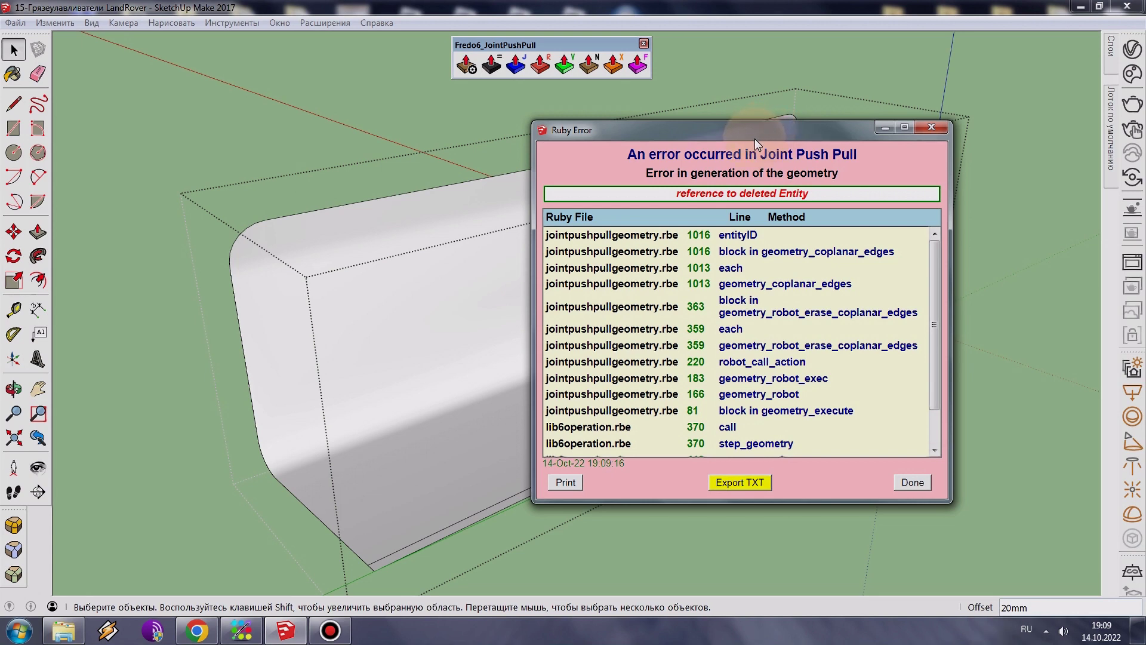
pyautogui.click(912, 481)
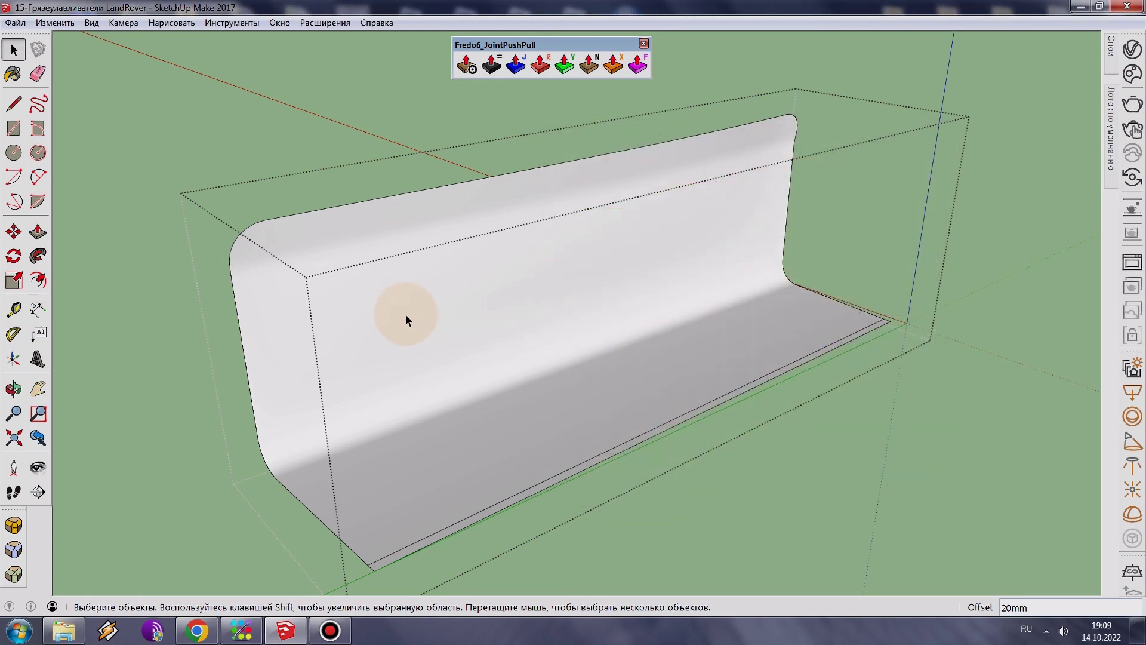
pyautogui.moveTo(405, 319)
pyautogui.mouseDown(button='middle')
pyautogui.moveTo(514, 323)
pyautogui.moveTo(393, 321)
pyautogui.mouseUp(button='middle')
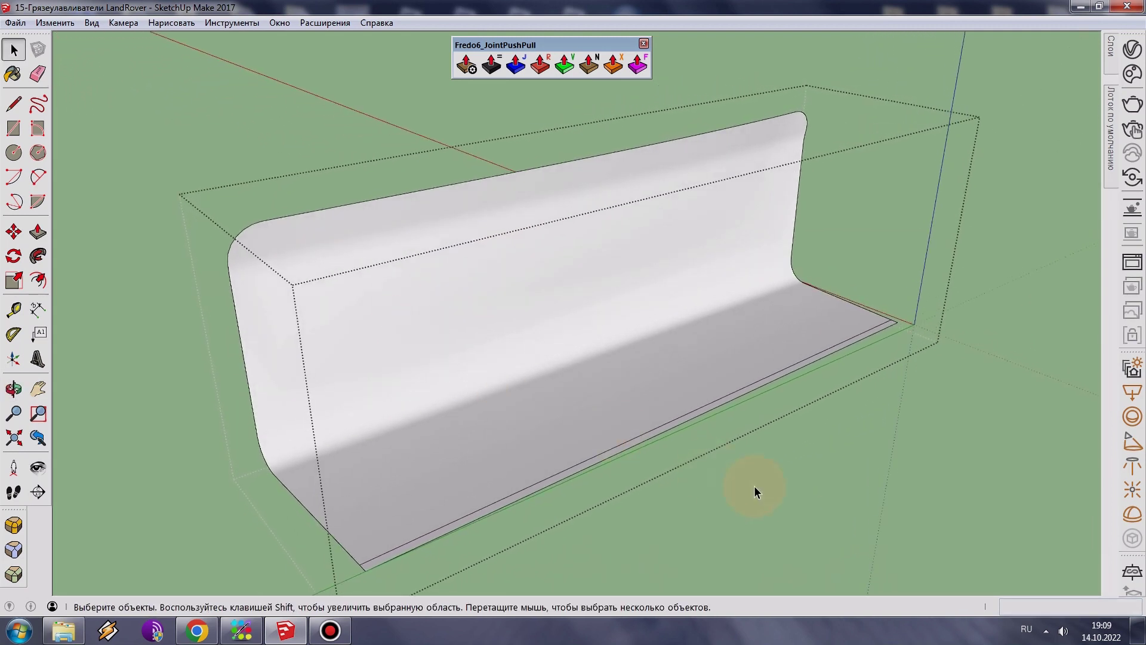
pyautogui.click(801, 479)
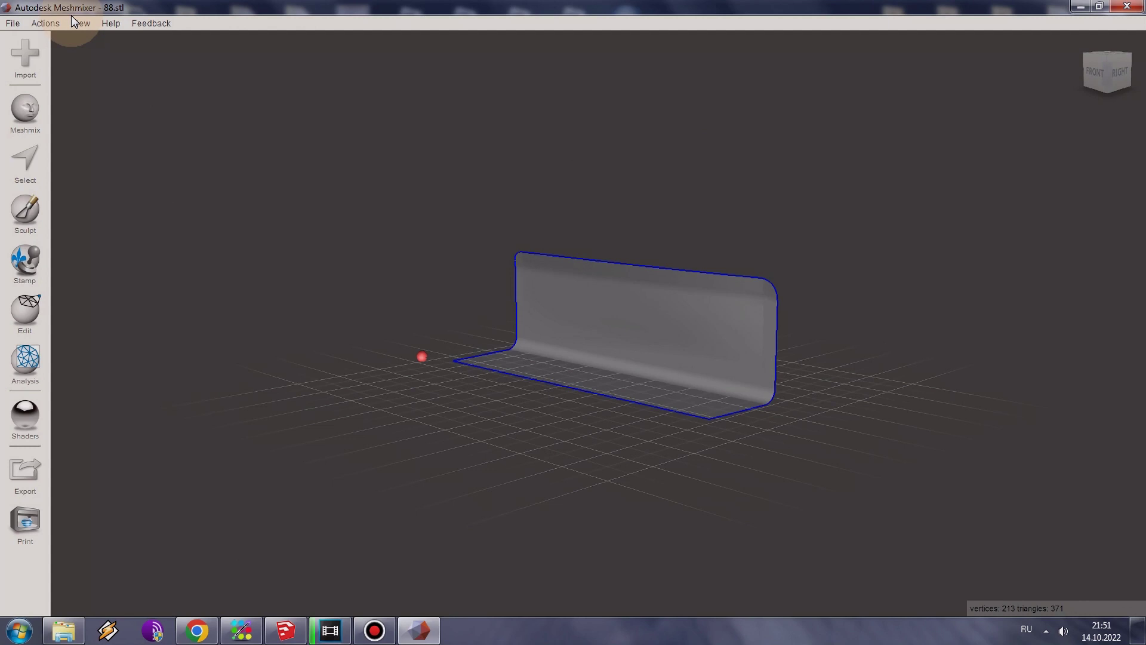
# Open Meshmixer's view display options over the loaded 88.stl panel.
pyautogui.click(72, 19)
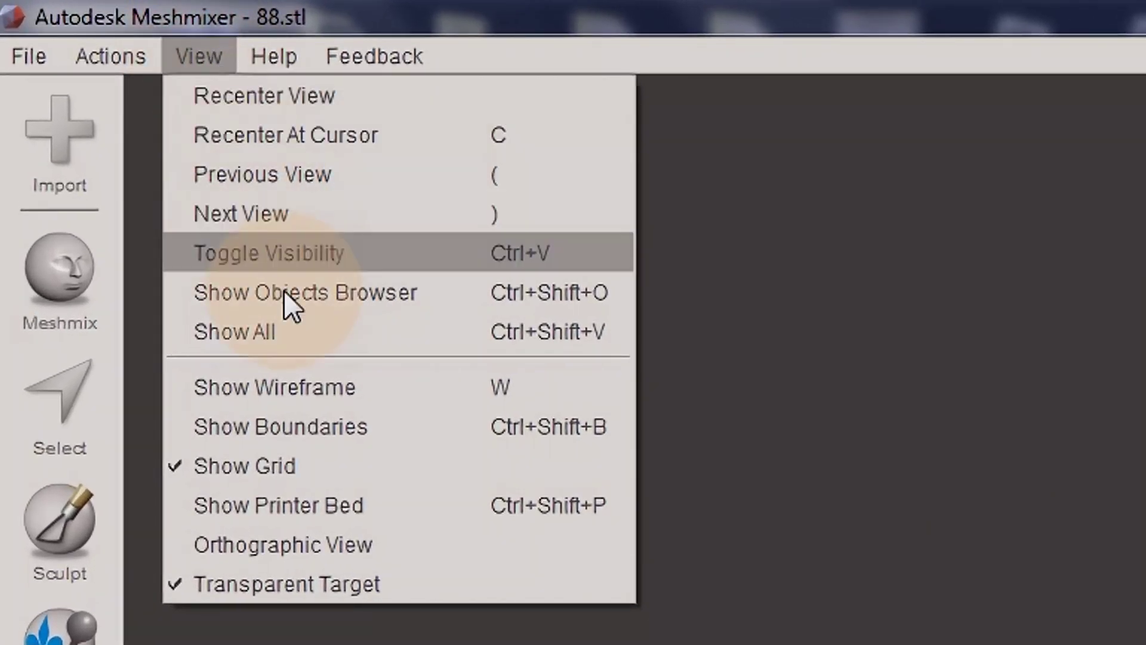
# Show the wireframe and select the entire 88.stl mesh surface.
pyautogui.click(313, 391)
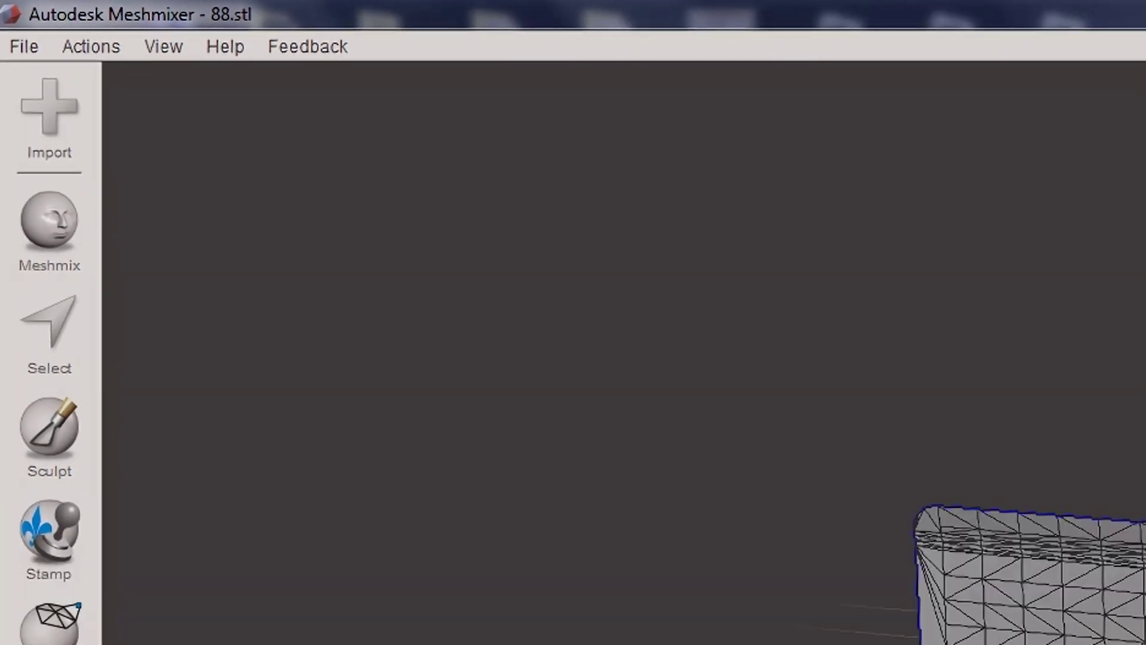
pyautogui.click(435, 419)
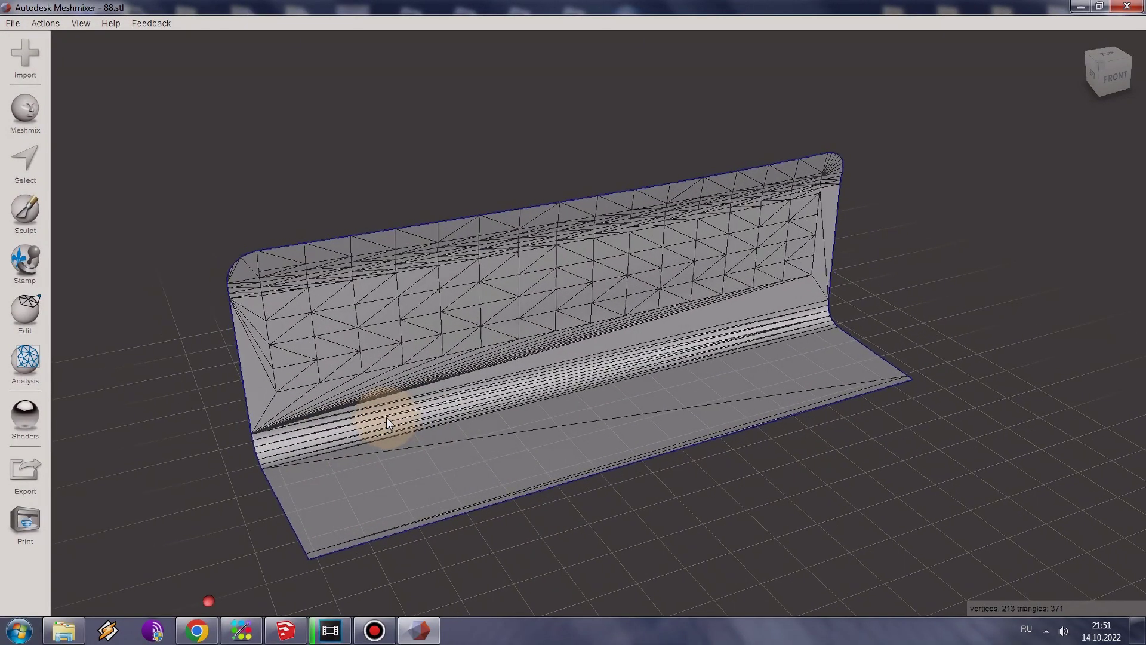
pyautogui.moveTo(435, 419); pyautogui.dragTo(287, 334, button='right')
pyautogui.click(25, 158)
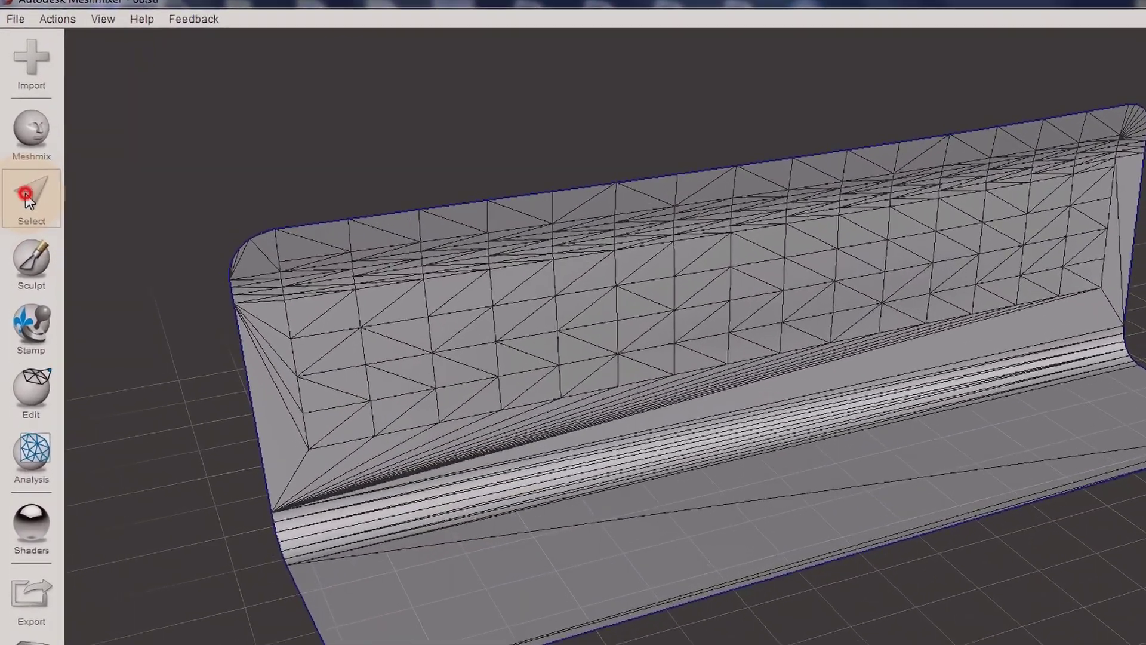
pyautogui.moveTo(527, 362)
pyautogui.mouseDown()
pyautogui.moveTo(632, 389)
pyautogui.moveTo(656, 382)
pyautogui.mouseUp()
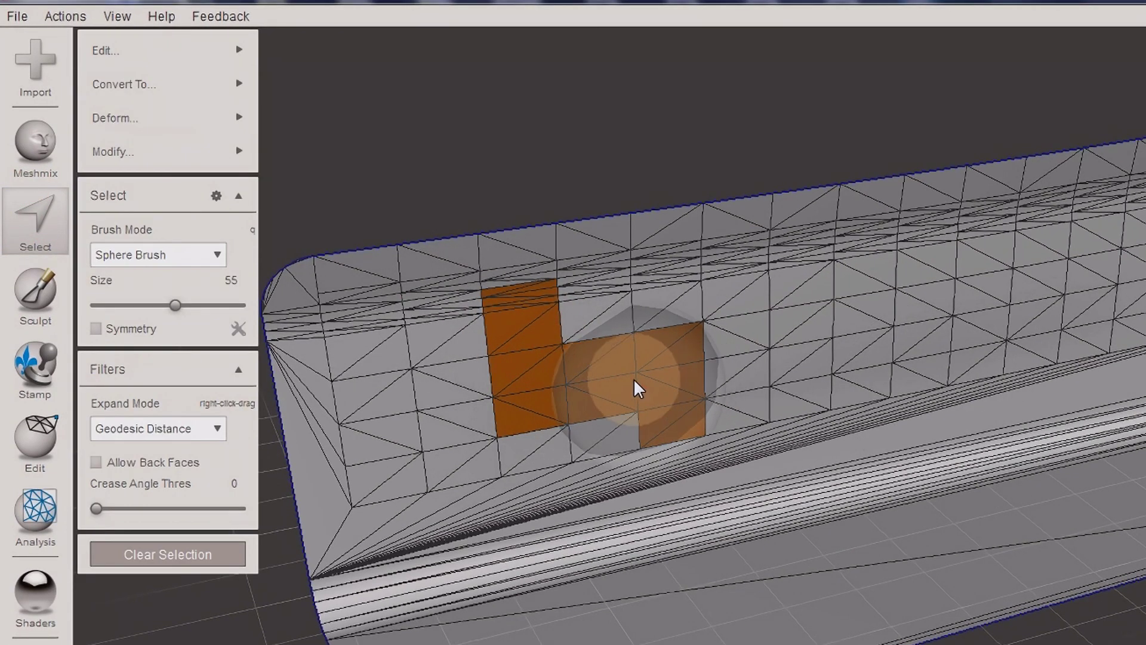
pyautogui.moveTo(166, 50)
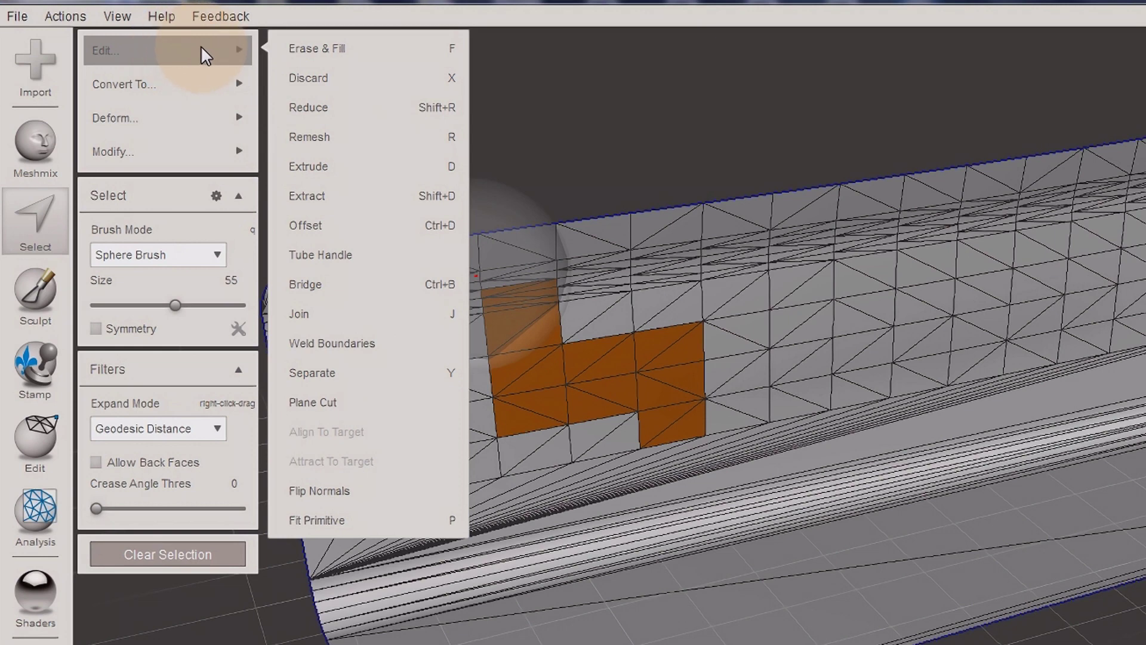
pyautogui.moveTo(112, 151)
pyautogui.click(290, 150)
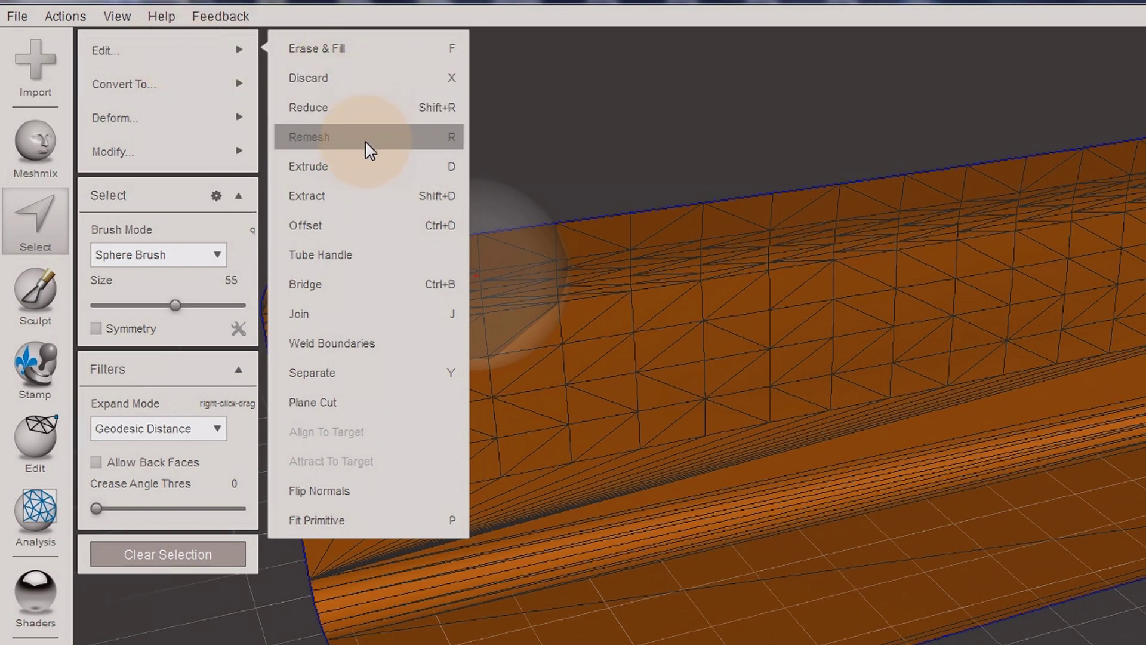
# Remesh the surface with Adaptive Density at 12% density, regularity 30 and threshold 12.
pyautogui.click(364, 141)
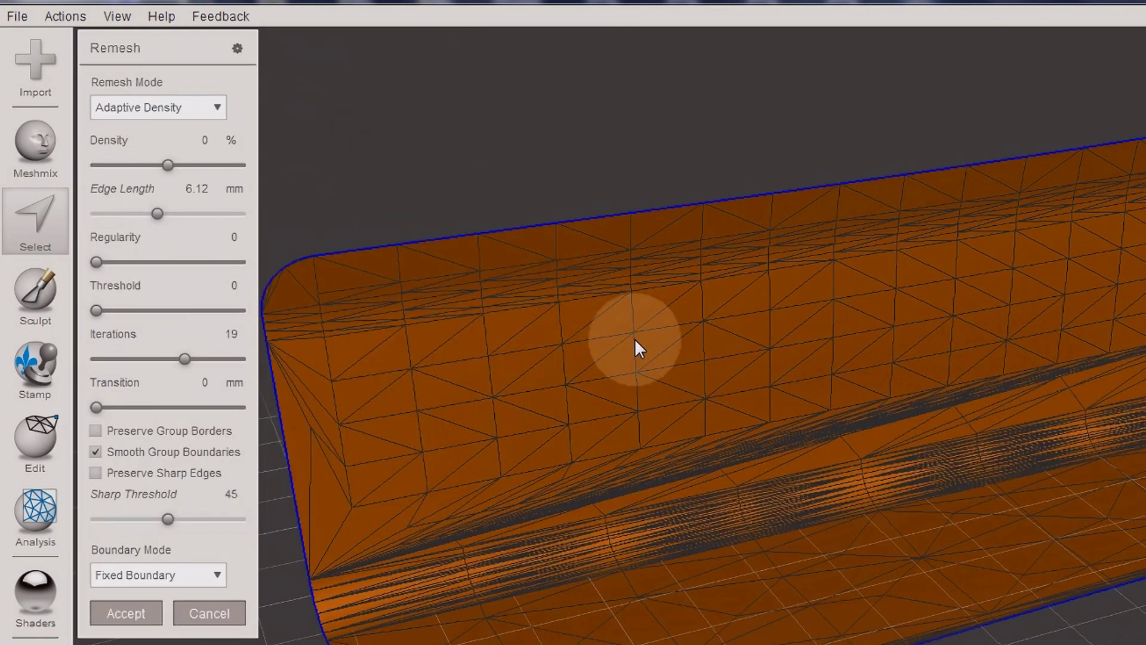
pyautogui.click(173, 109)
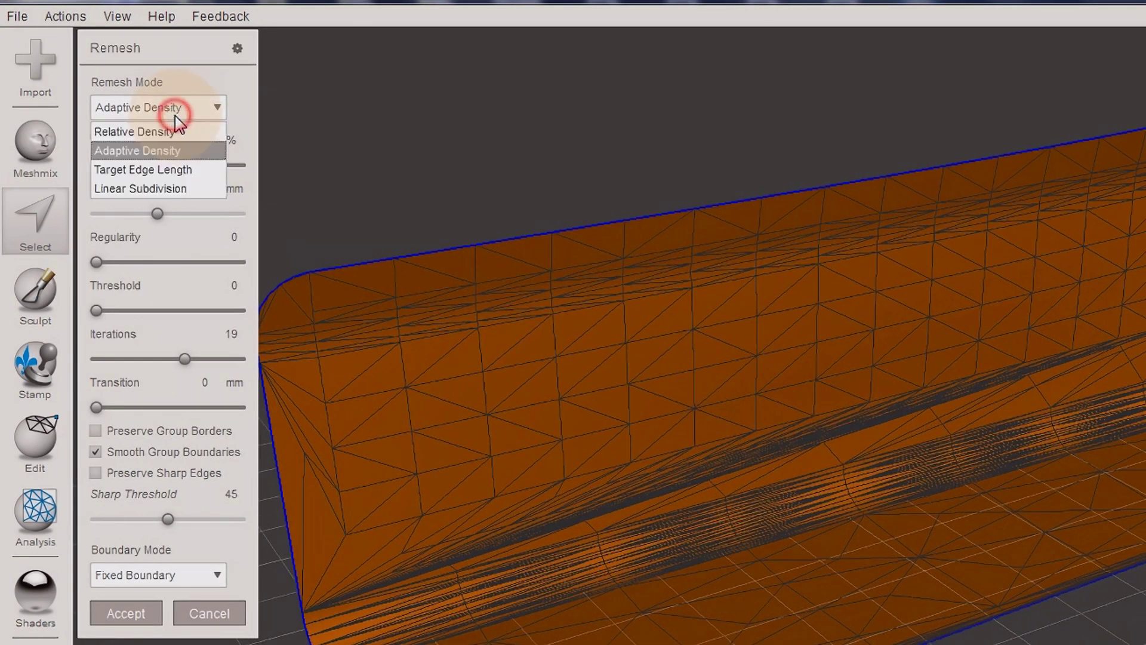
pyautogui.click(146, 150)
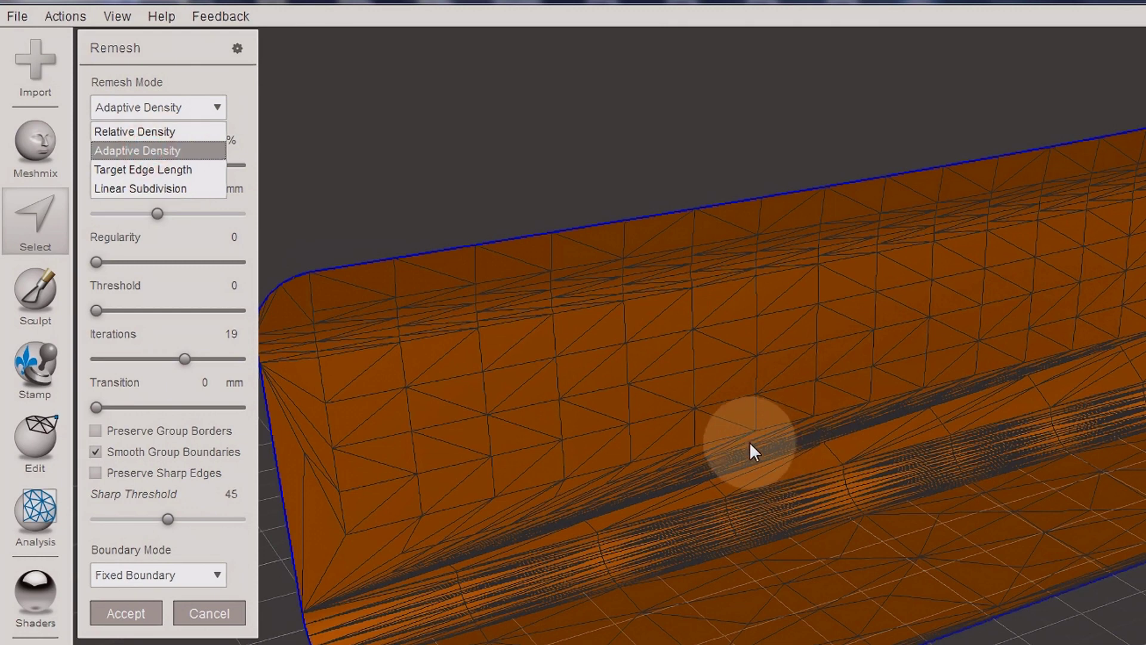
pyautogui.moveTo(768, 456); pyautogui.dragTo(874, 463, button='middle')
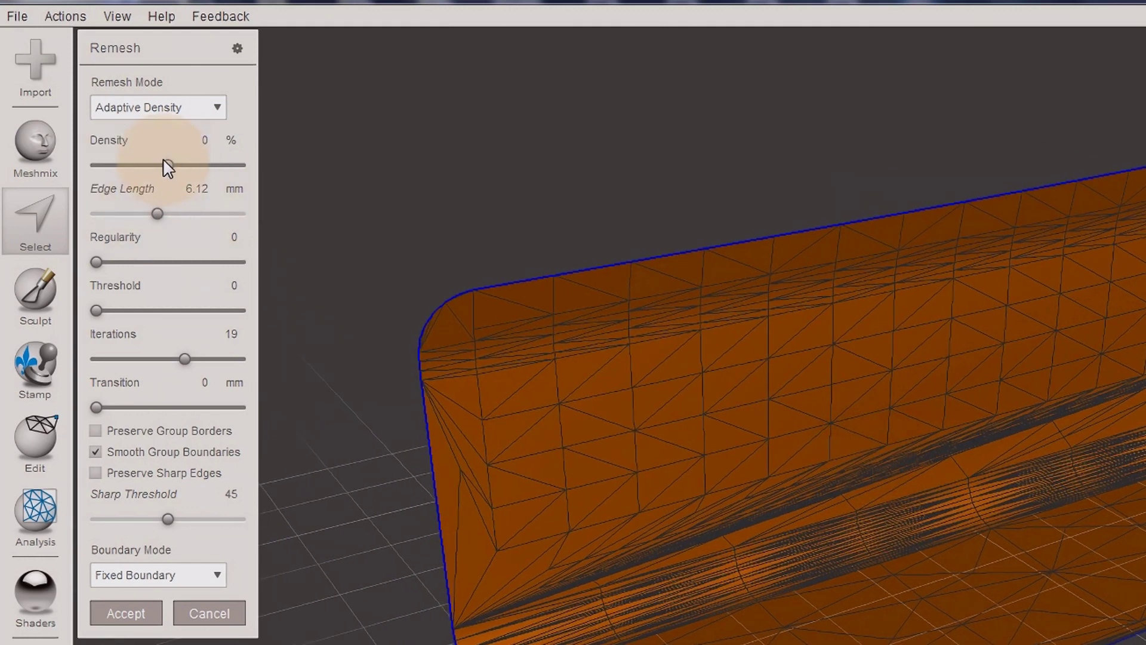
pyautogui.moveTo(168, 166); pyautogui.dragTo(213, 168)
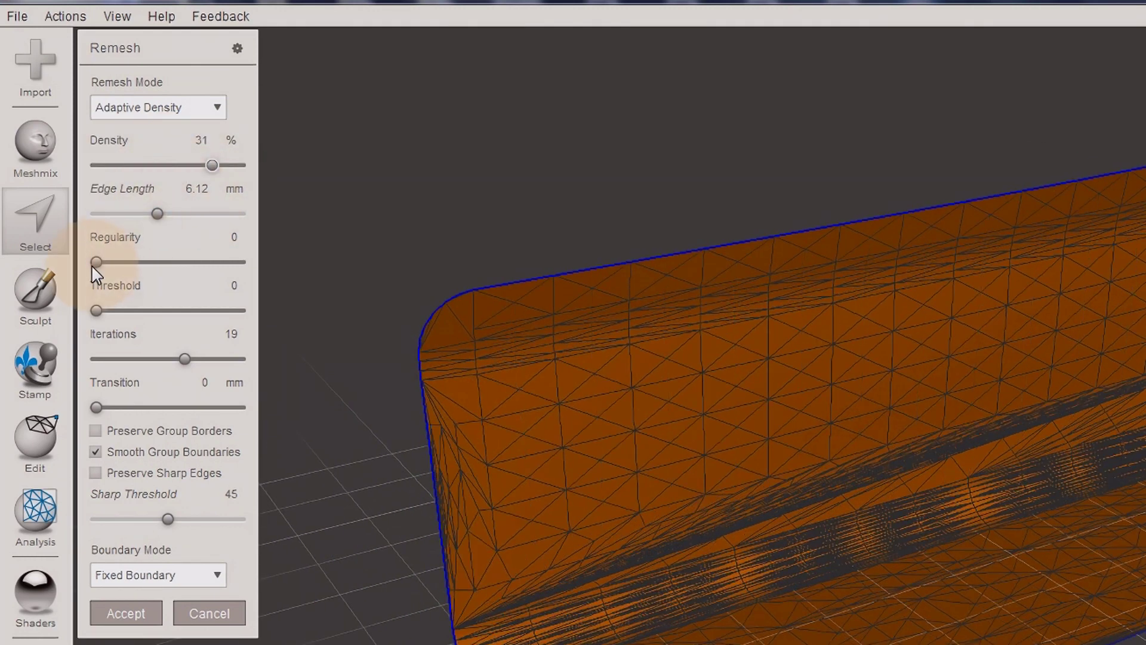
pyautogui.moveTo(96, 261)
pyautogui.mouseDown()
pyautogui.moveTo(156, 263)
pyautogui.moveTo(139, 262)
pyautogui.mouseUp()
pyautogui.moveTo(908, 416)
pyautogui.mouseDown(button='right')
pyautogui.moveTo(1117, 376)
pyautogui.moveTo(950, 441)
pyautogui.mouseUp(button='right')
pyautogui.click(142, 613)
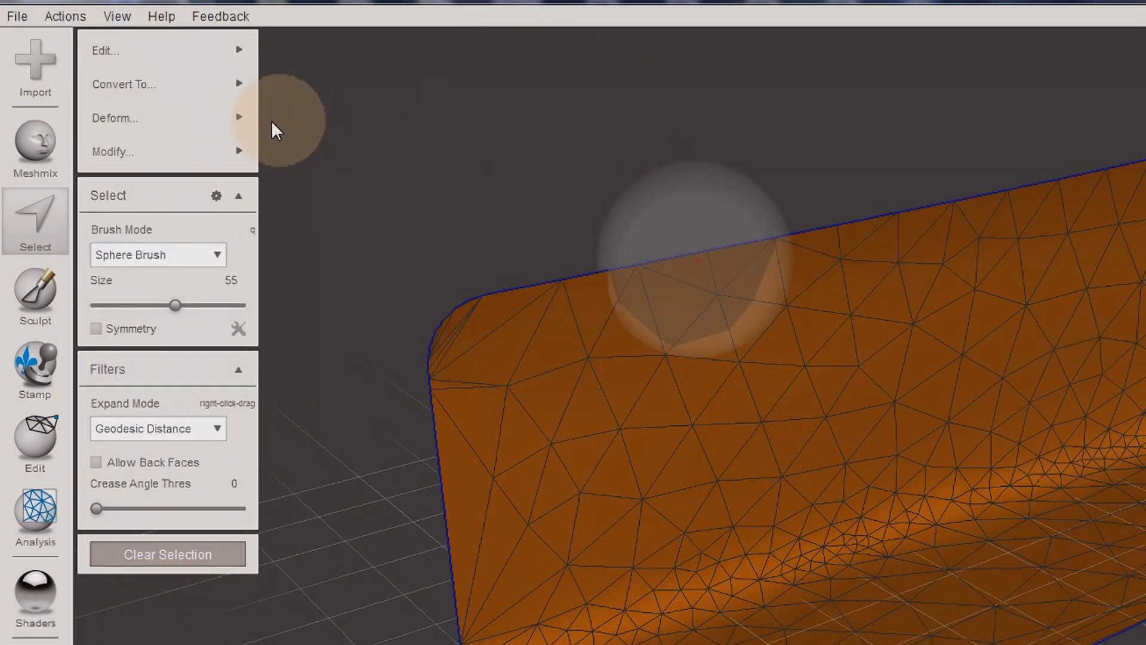
# Extrude the surface along its normals with 3.1 mm offset, harden 100 and density 0.
pyautogui.click(184, 157)
pyautogui.moveTo(112, 152)
pyautogui.moveTo(166, 50)
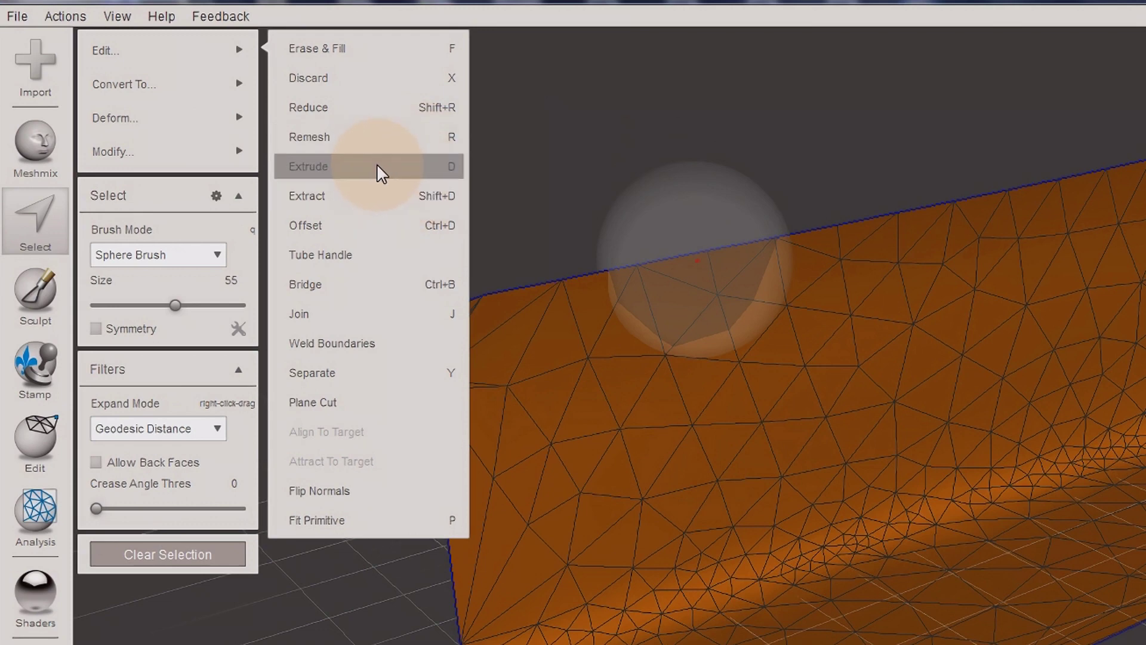
pyautogui.click(377, 168)
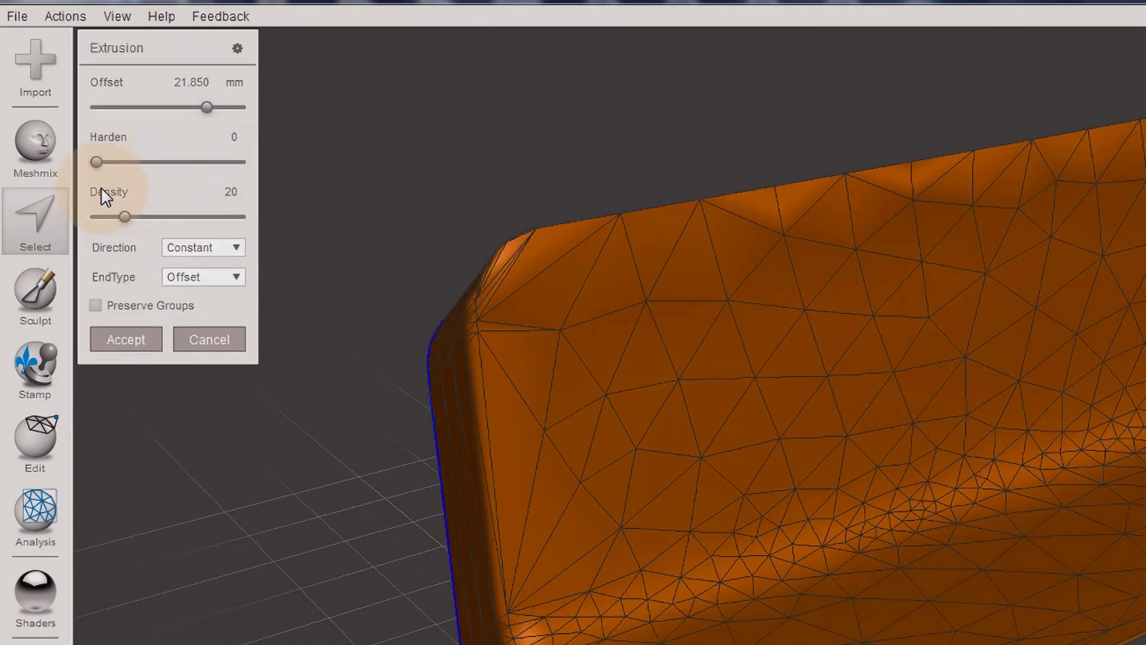
pyautogui.click(191, 247)
pyautogui.click(187, 263)
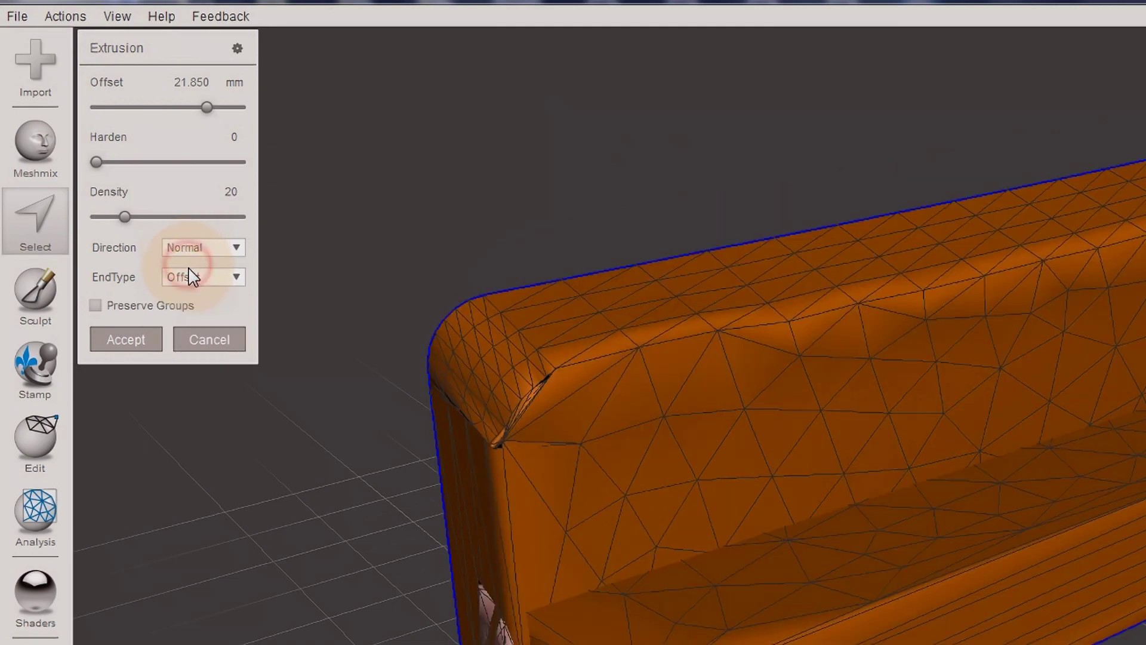
pyautogui.moveTo(609, 356); pyautogui.dragTo(696, 358, button='right')
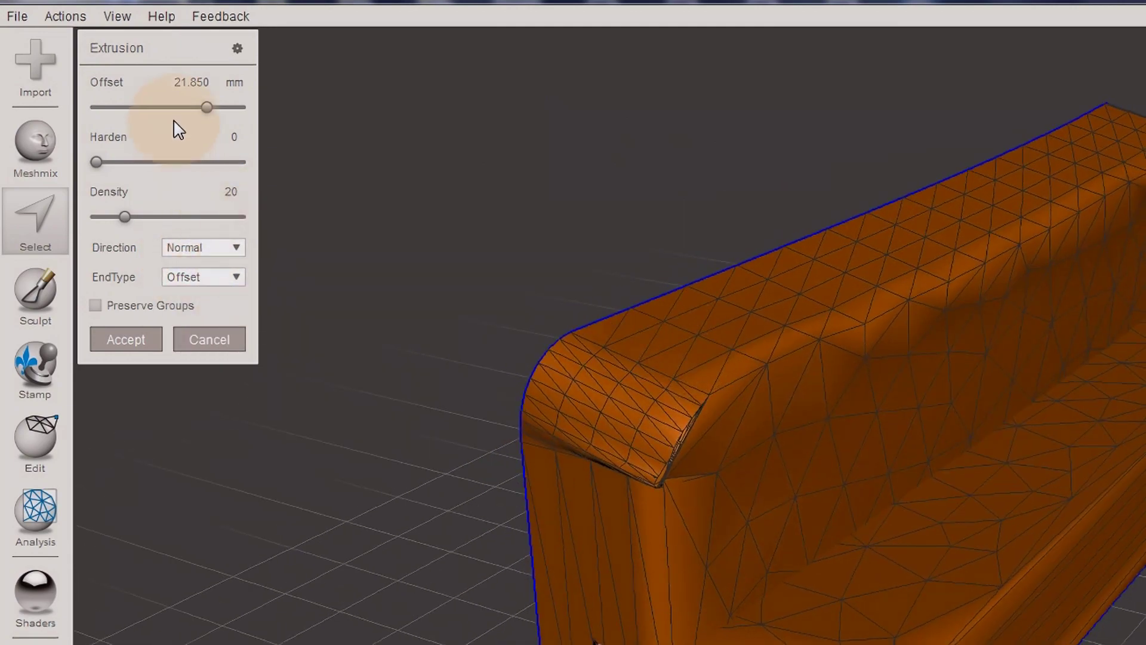
pyautogui.moveTo(206, 107)
pyautogui.mouseDown()
pyautogui.moveTo(172, 107)
pyautogui.moveTo(177, 135)
pyautogui.moveTo(164, 133)
pyautogui.mouseUp()
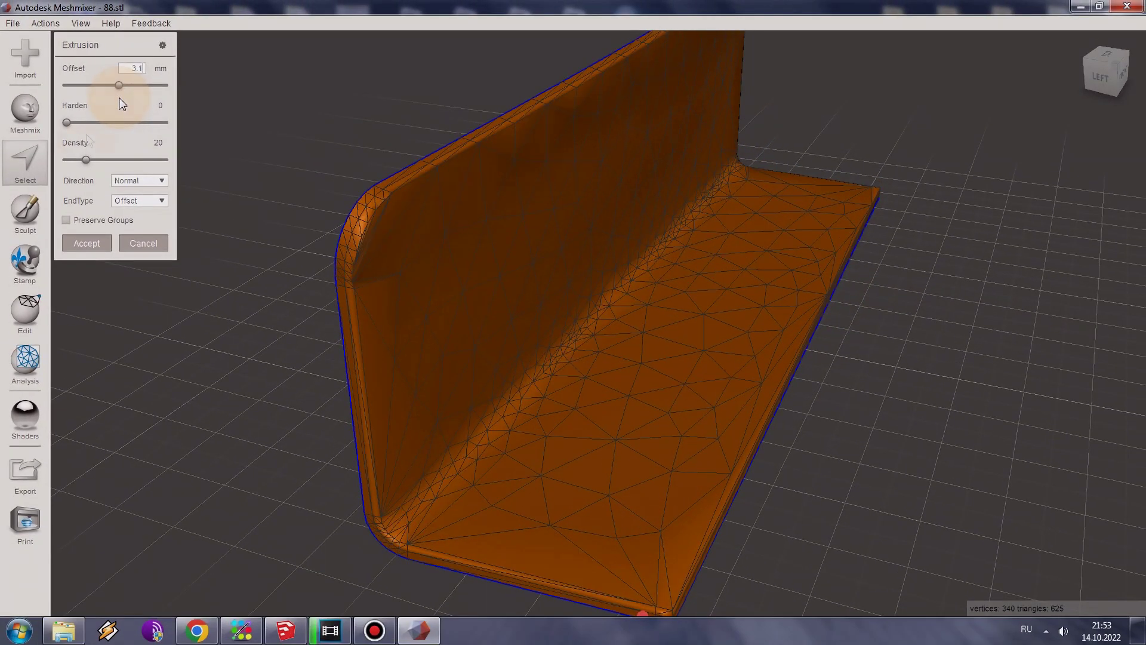
pyautogui.moveTo(67, 122); pyautogui.dragTo(242, 137)
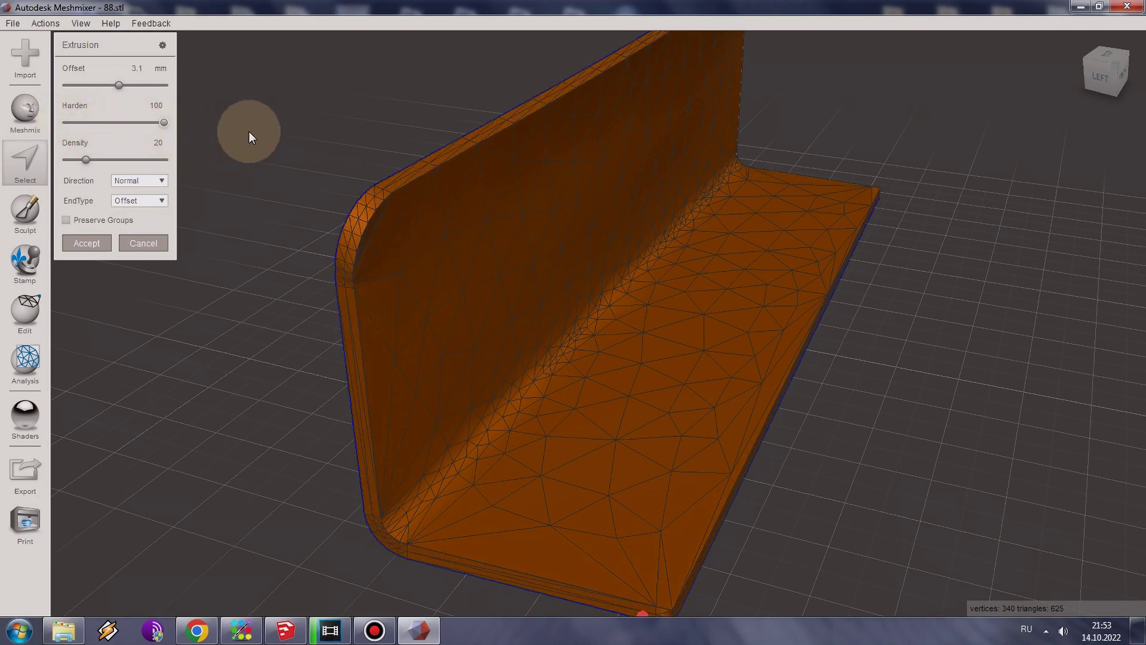
pyautogui.moveTo(87, 160)
pyautogui.mouseDown()
pyautogui.moveTo(160, 164)
pyautogui.moveTo(42, 164)
pyautogui.mouseUp()
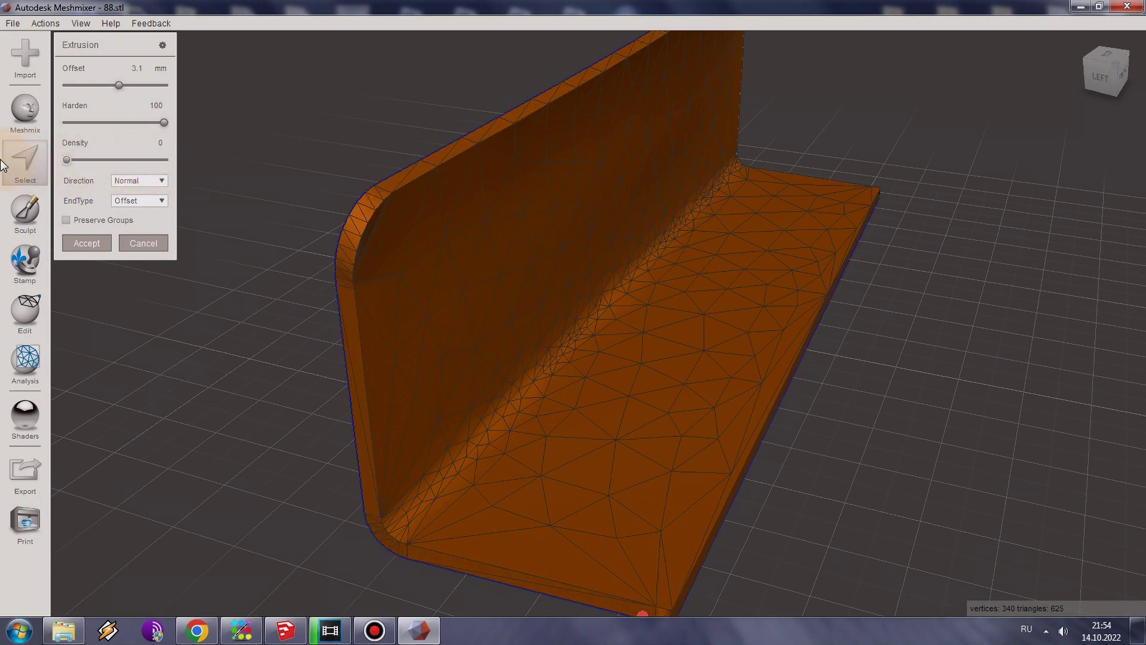
pyautogui.moveTo(497, 256); pyautogui.dragTo(383, 244, button='right')
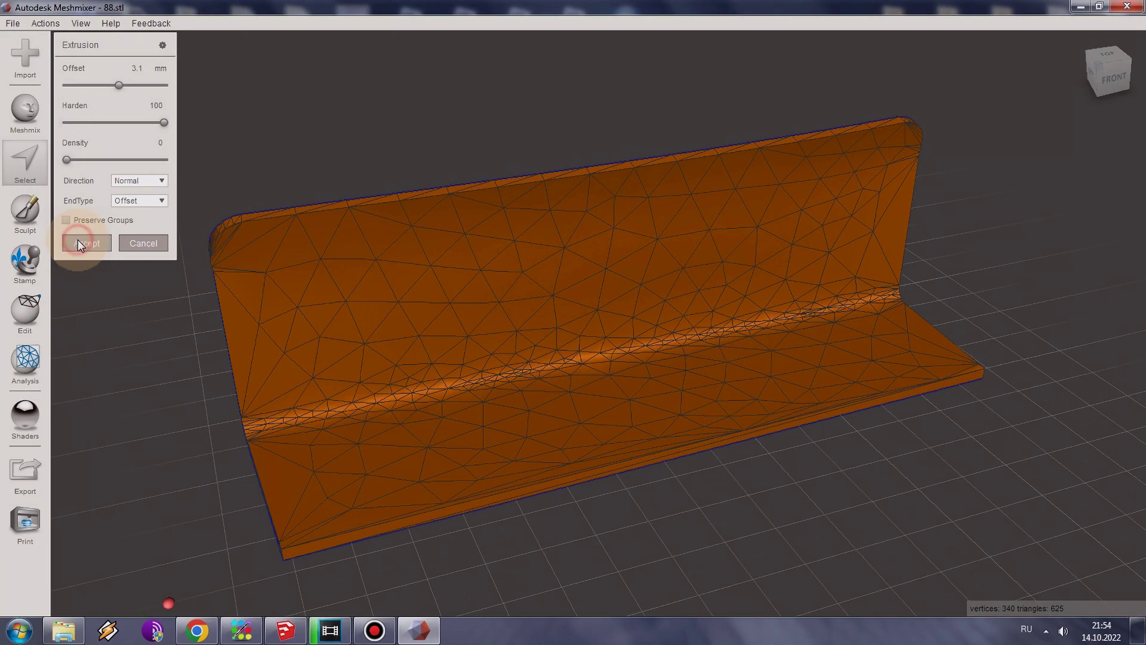
# Accept the extrusion and orbit around to inspect the thickened part.
pyautogui.click(78, 242)
pyautogui.moveTo(504, 335)
pyautogui.mouseDown(button='right')
pyautogui.moveTo(654, 316)
pyautogui.moveTo(557, 299)
pyautogui.moveTo(472, 307)
pyautogui.mouseUp(button='right')
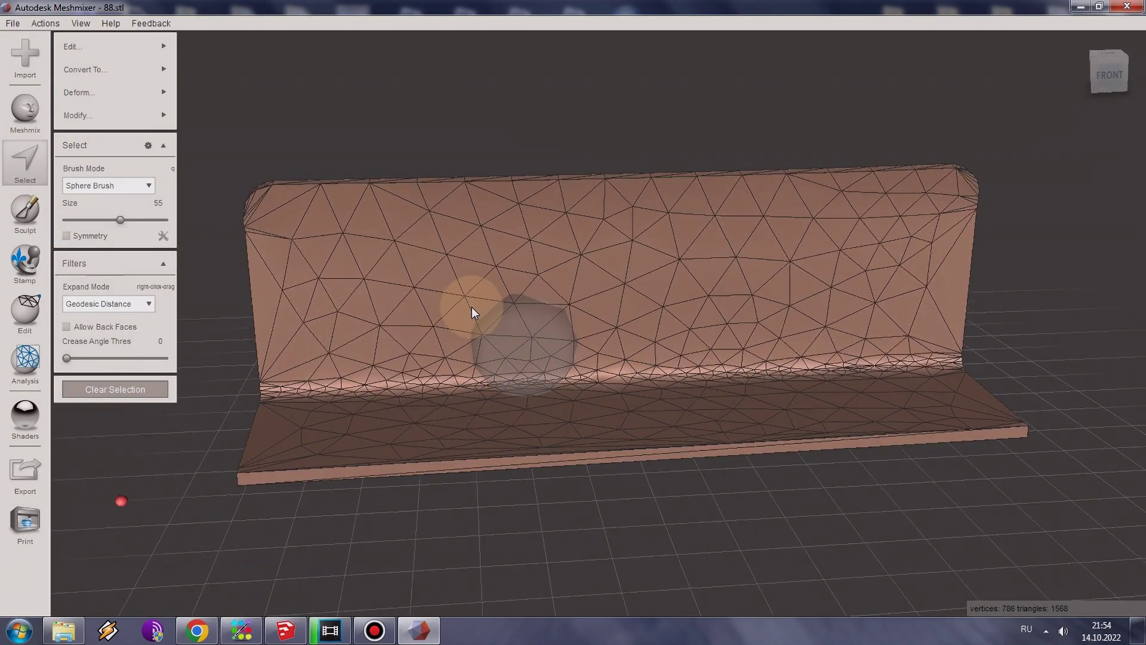
pyautogui.moveTo(819, 257); pyautogui.dragTo(818, 287, button='middle')
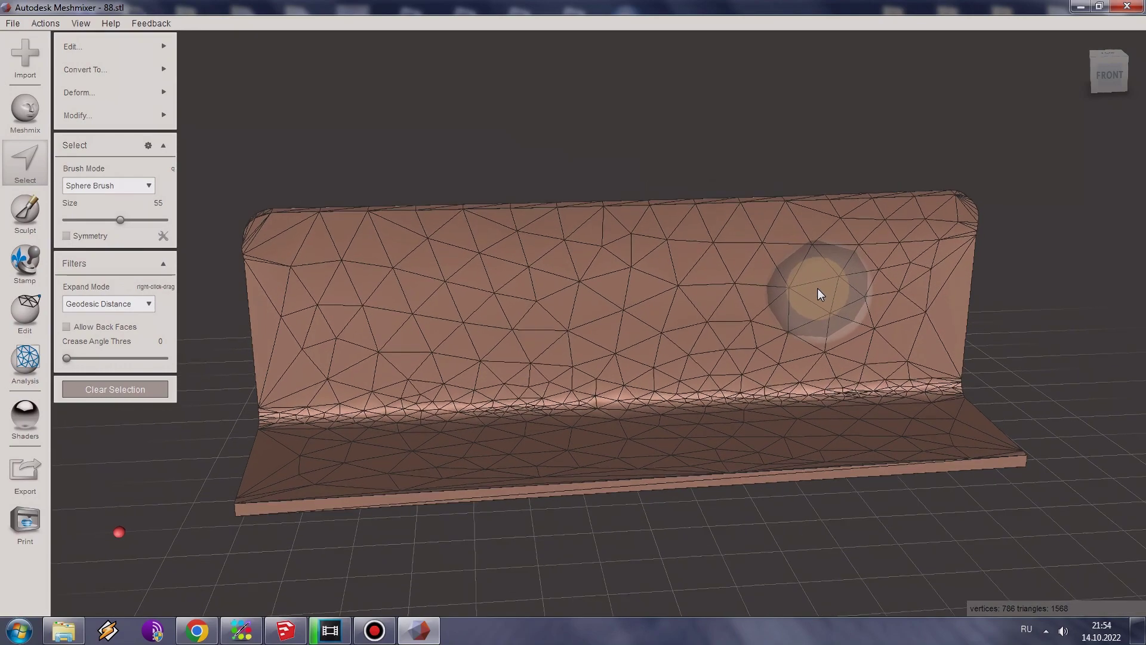
pyautogui.moveTo(780, 299); pyautogui.dragTo(780, 361, button='right')
pyautogui.moveTo(788, 373); pyautogui.dragTo(936, 266, button='right')
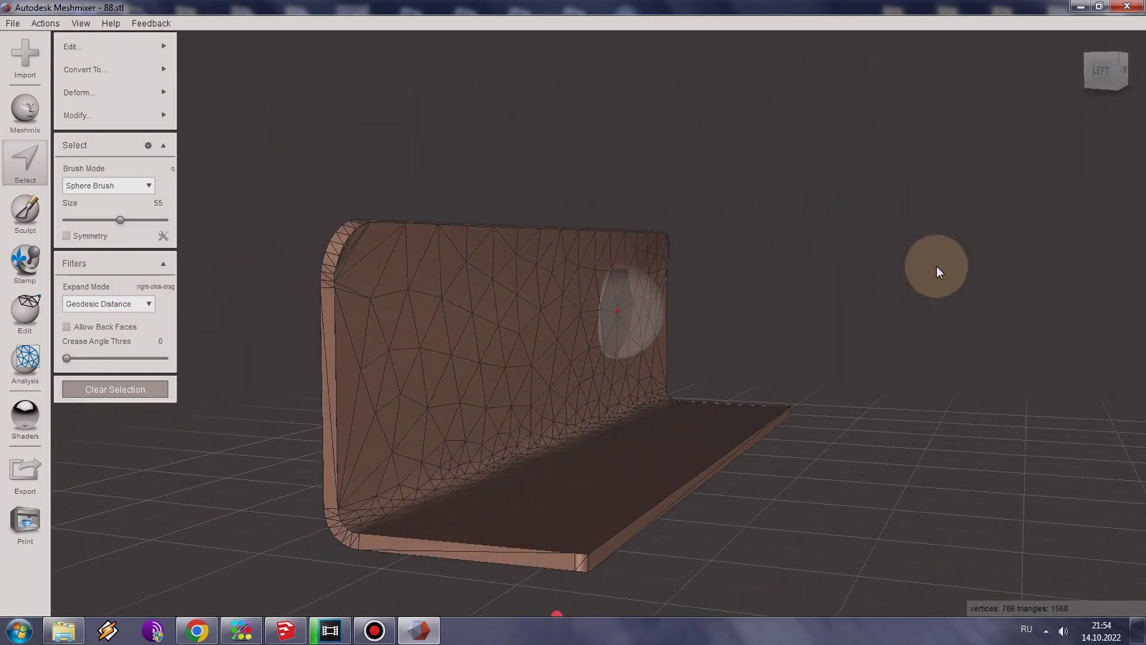
pyautogui.moveTo(937, 266); pyautogui.dragTo(786, 313, button='right')
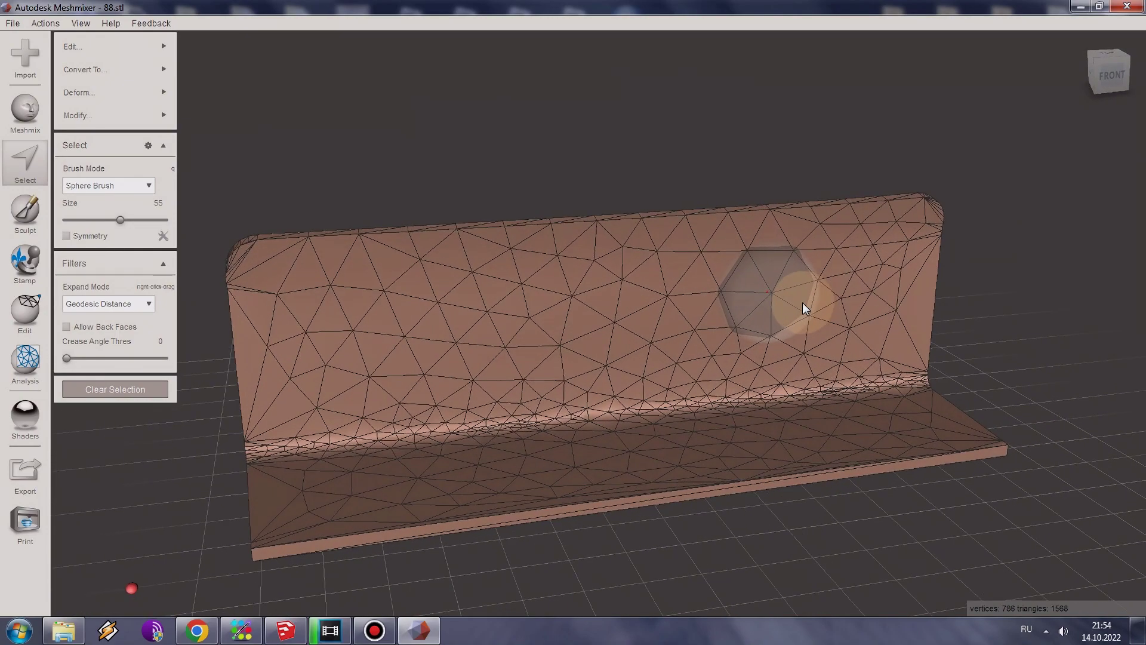
# Export the thickened mesh as 44 in STL Binary Format.
pyautogui.click(131, 113)
pyautogui.click(10, 26)
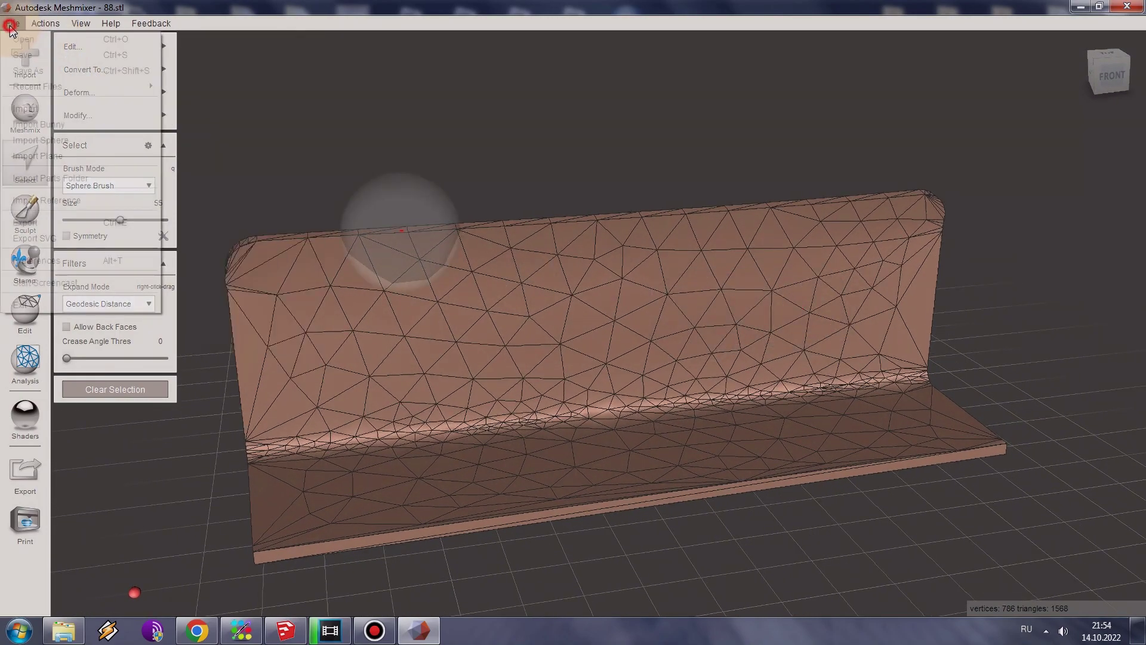
pyautogui.click(50, 224)
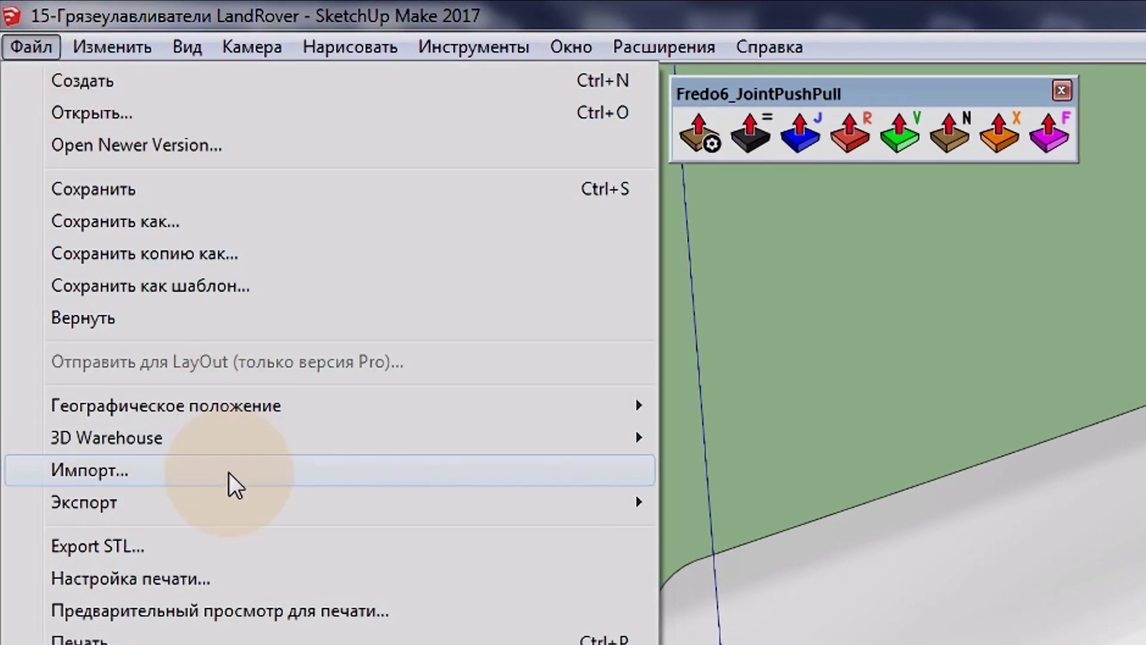
# Import the thickened 44.stl mesh into the SketchUp model.
pyautogui.click(162, 468)
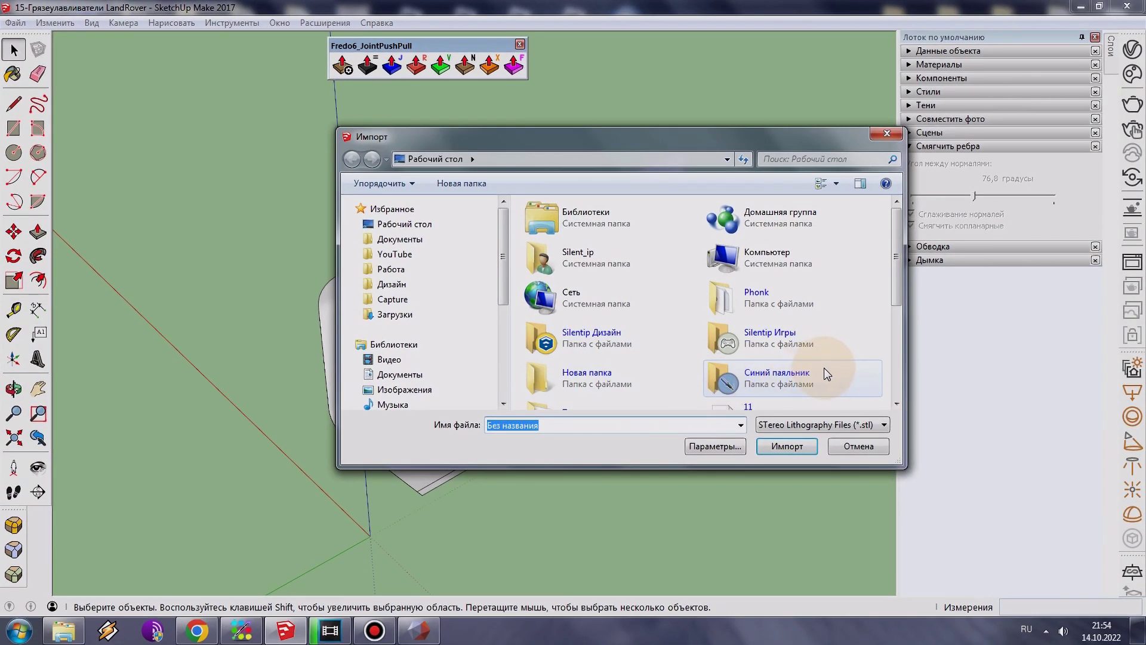
pyautogui.moveTo(892, 302); pyautogui.dragTo(901, 360)
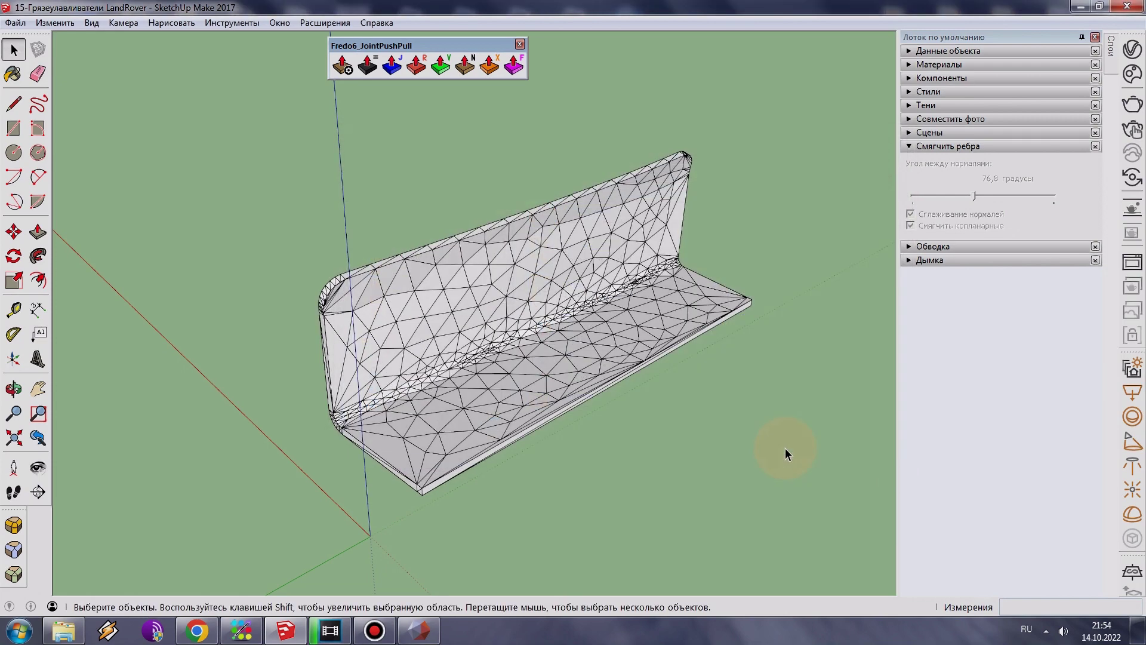
pyautogui.click(462, 385)
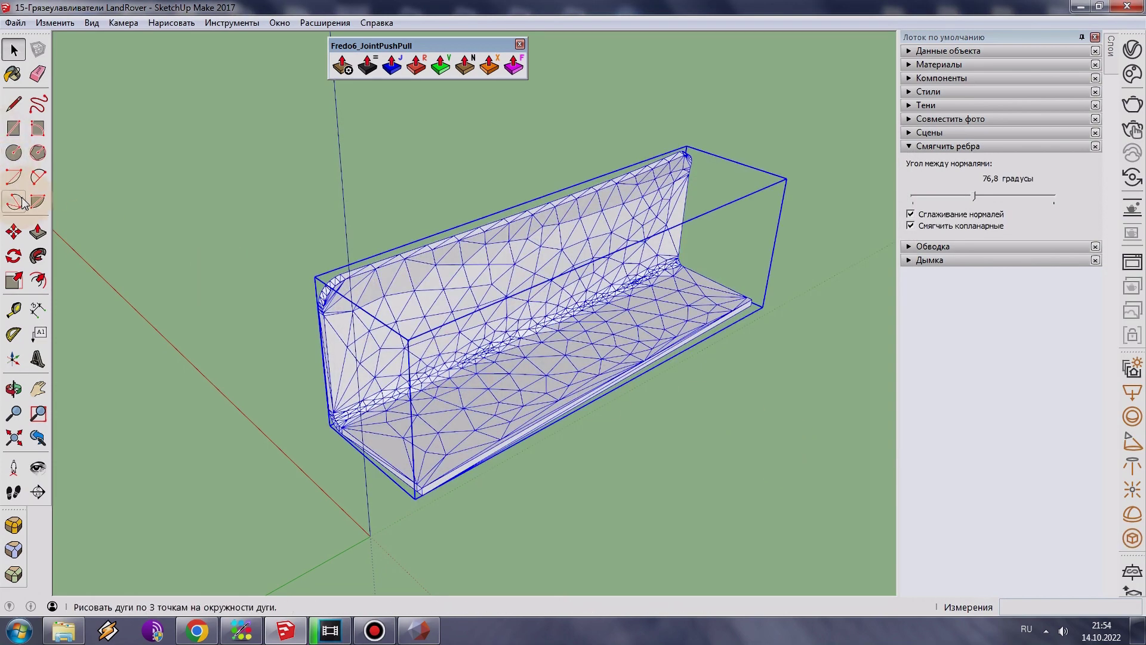
# Move the imported mudguard 800 along the red axis beside the original.
pyautogui.moveTo(674, 384)
pyautogui.mouseDown(button='middle')
pyautogui.moveTo(614, 345)
pyautogui.moveTo(762, 328)
pyautogui.moveTo(490, 316)
pyautogui.mouseUp(button='middle')
pyautogui.click(490, 316)
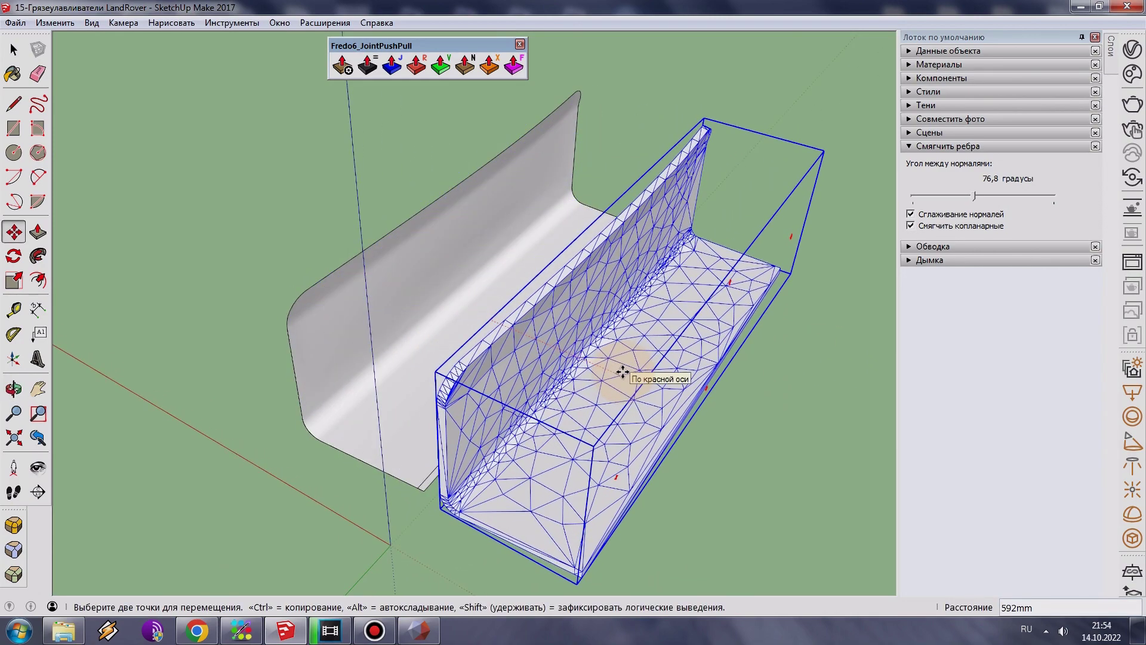
pyautogui.press('Return')
# Soften all edges inside the group at about 74.9 degrees, then exit the group.
pyautogui.press('space')
pyautogui.moveTo(623, 379); pyautogui.dragTo(533, 311, button='middle')
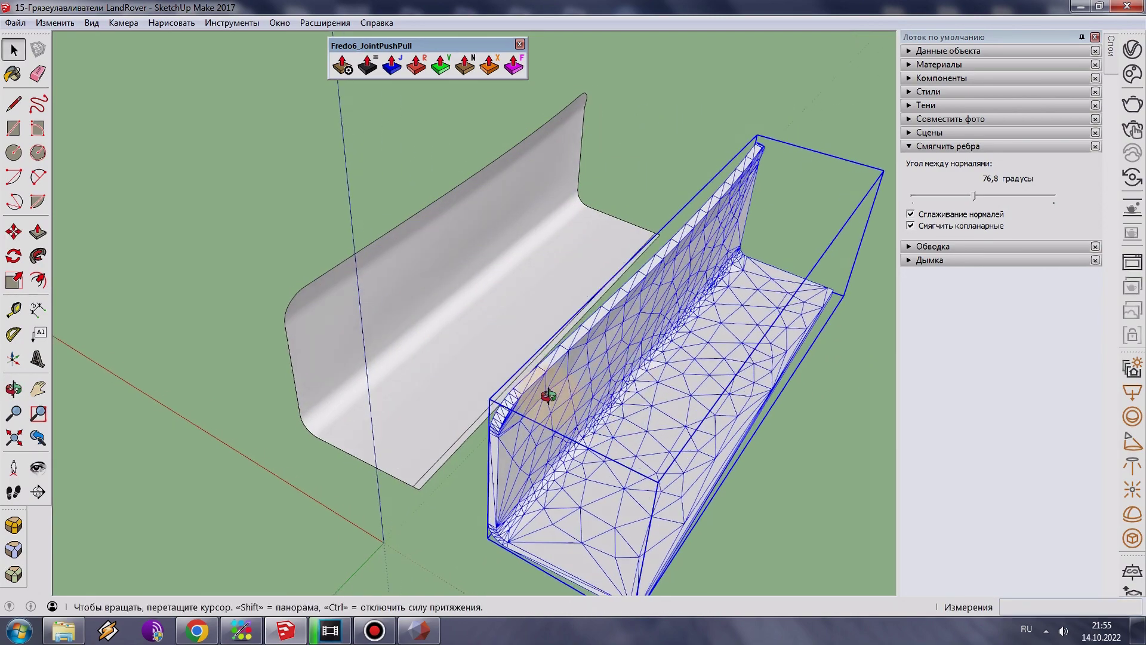
pyautogui.doubleClick(533, 311)
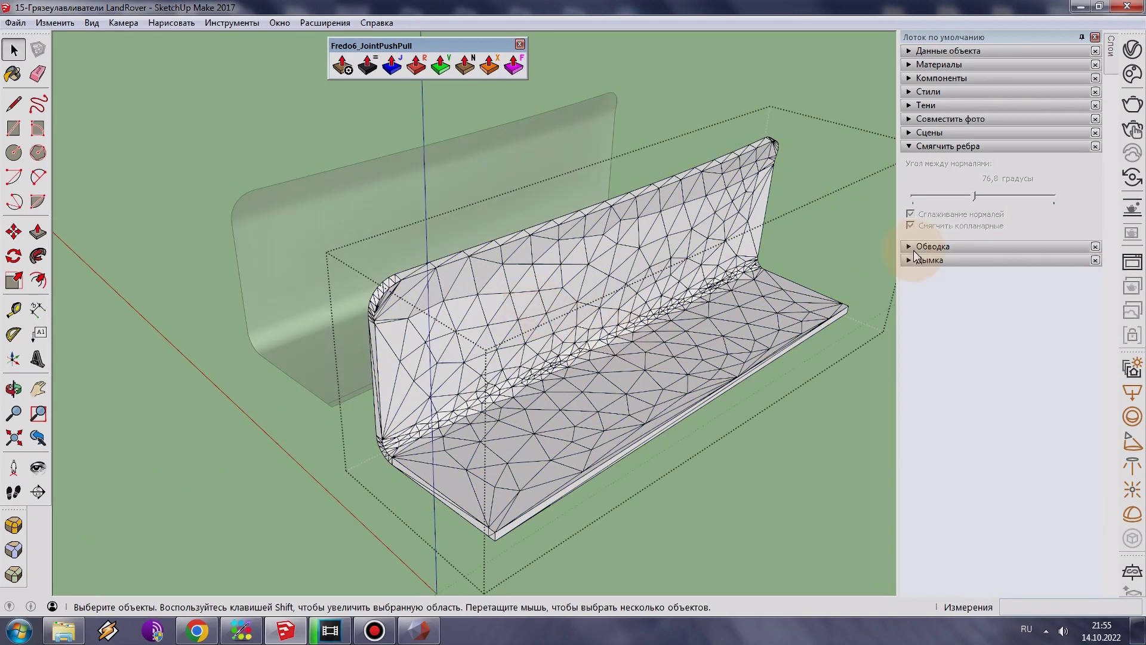
pyautogui.tripleClick(620, 285)
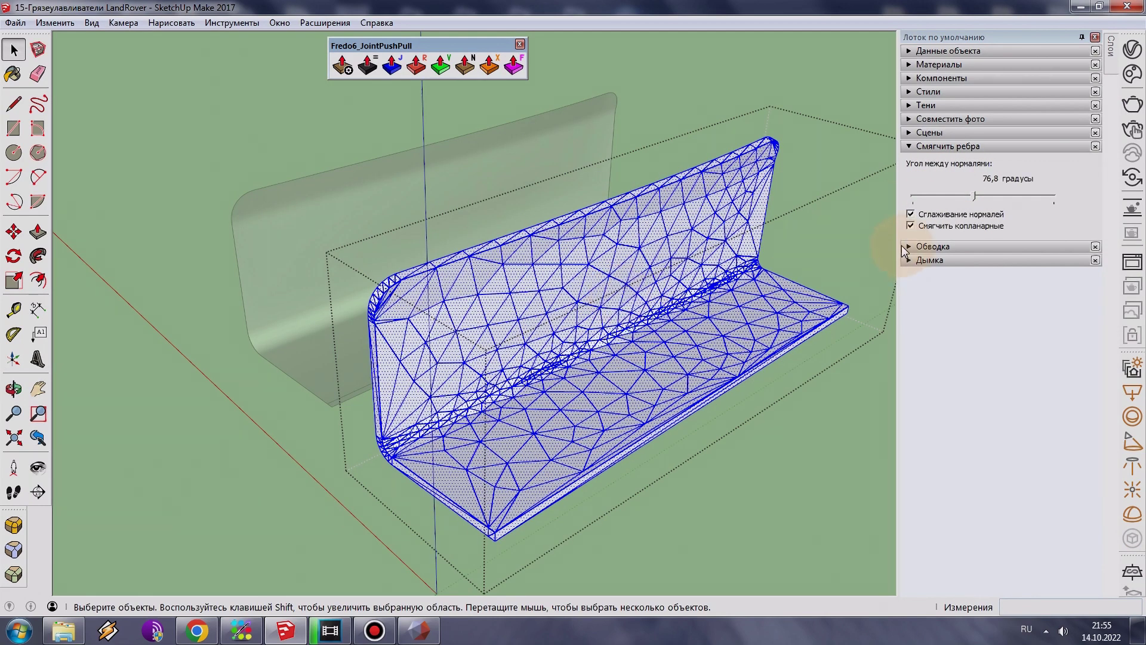
pyautogui.moveTo(974, 197); pyautogui.dragTo(973, 196)
pyautogui.tripleClick(690, 270)
pyautogui.click(834, 93)
pyautogui.moveTo(578, 312)
pyautogui.mouseDown(button='middle')
pyautogui.moveTo(718, 205)
pyautogui.moveTo(617, 340)
pyautogui.moveTo(361, 346)
pyautogui.moveTo(952, 322)
pyautogui.moveTo(619, 320)
pyautogui.moveTo(525, 333)
pyautogui.moveTo(532, 342)
pyautogui.moveTo(532, 328)
pyautogui.moveTo(371, 327)
pyautogui.moveTo(555, 346)
pyautogui.moveTo(553, 378)
pyautogui.moveTo(922, 348)
pyautogui.mouseUp(button='middle')
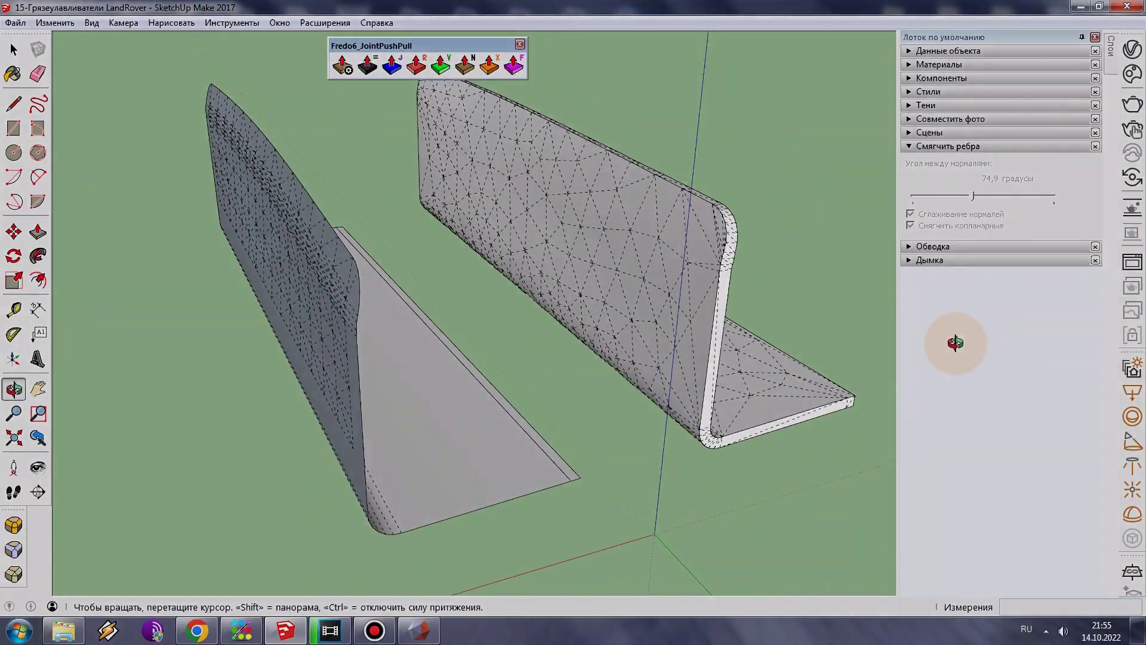